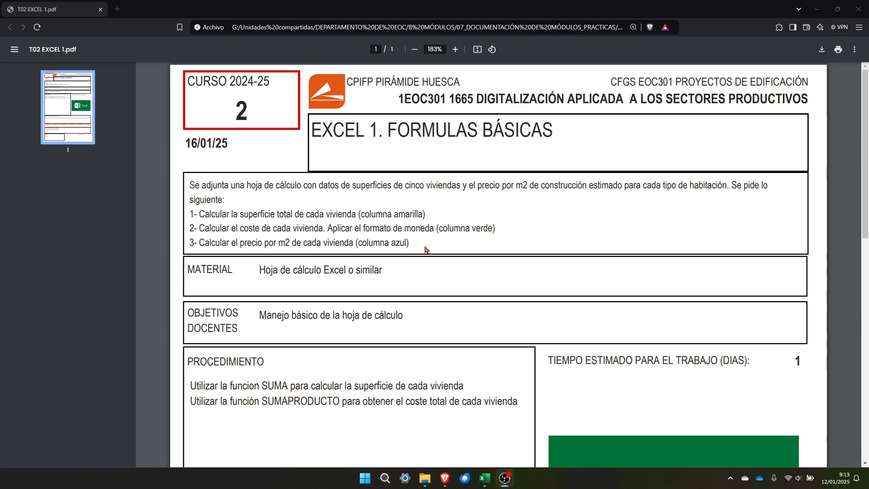
# Compare the PDF assignment's requirements with the VIVIENDAS sheet of T02.xlsx in Excel, then examine the housing data
pyautogui.click(484, 479)
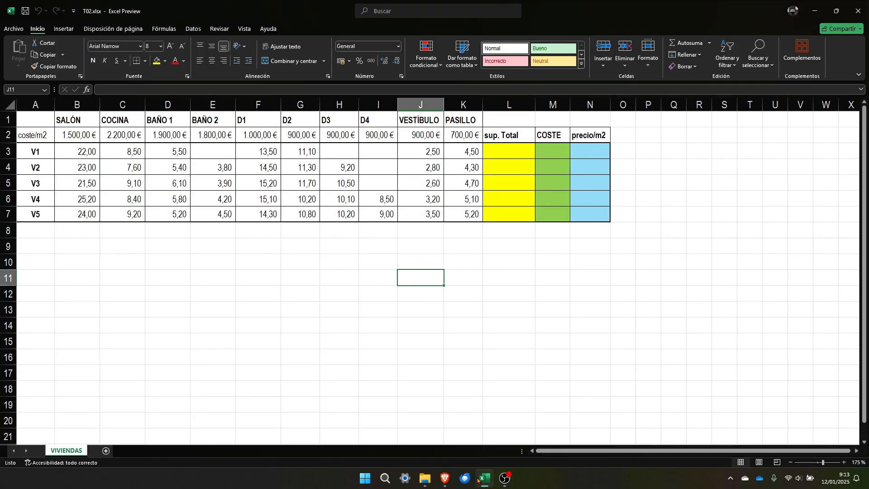
pyautogui.click(446, 478)
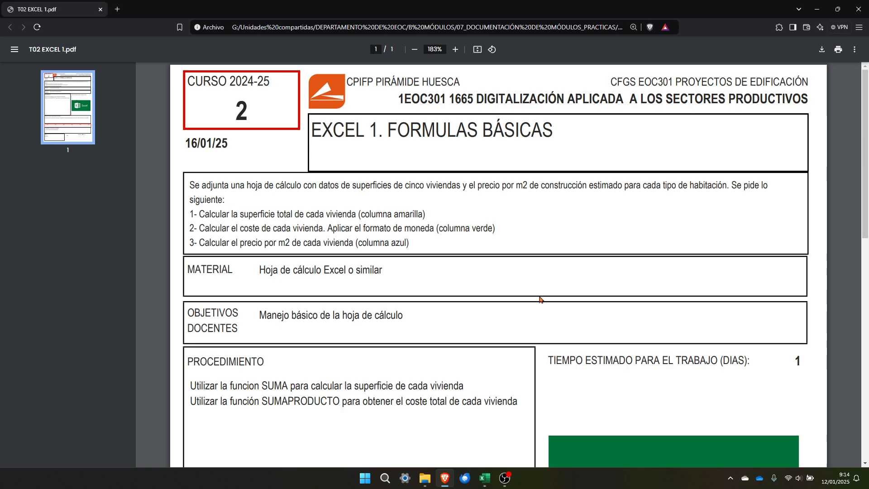
pyautogui.click(486, 479)
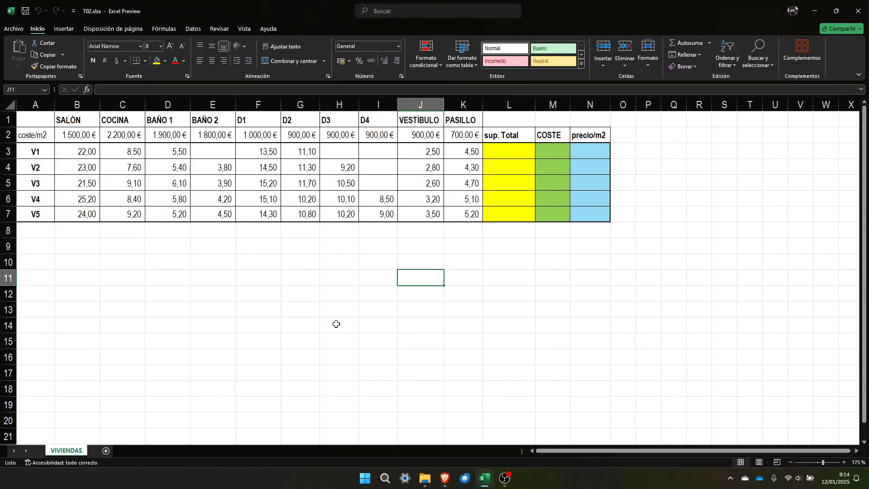
pyautogui.keyDown('ctrl'); pyautogui.scroll(3, 320, 324); pyautogui.keyUp('ctrl')
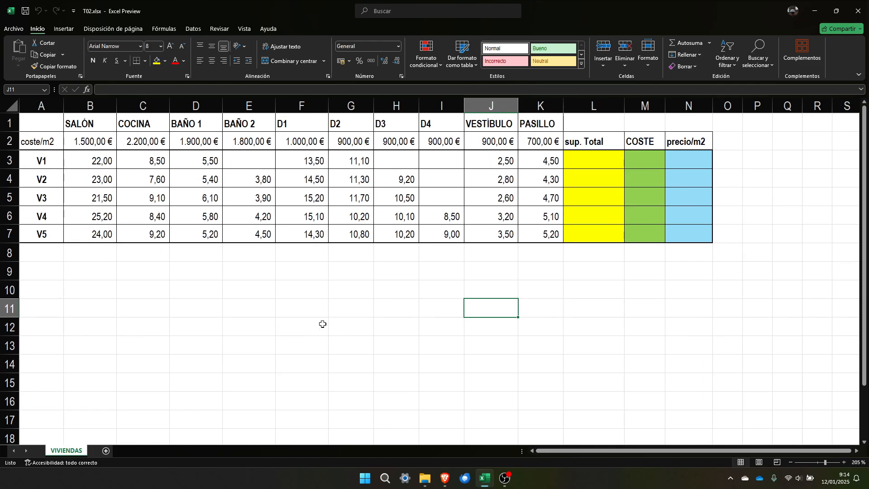
pyautogui.scroll(1, 323, 324)
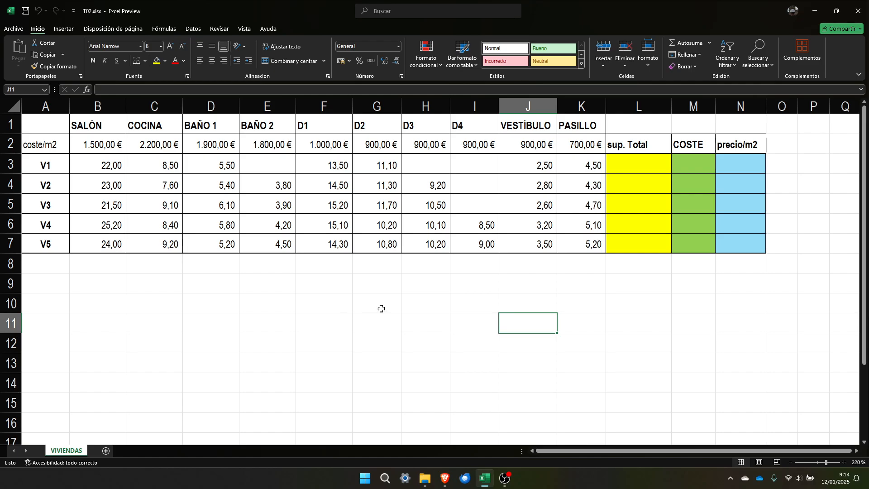
pyautogui.click(407, 284)
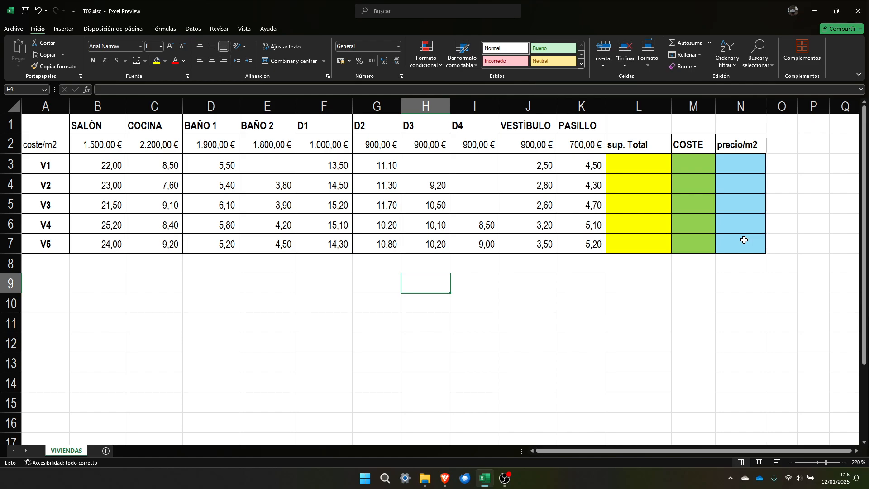
# Calculate V1's total surface in L3 by adding the individual cells B3 through K3 with plus signs
pyautogui.click(651, 164)
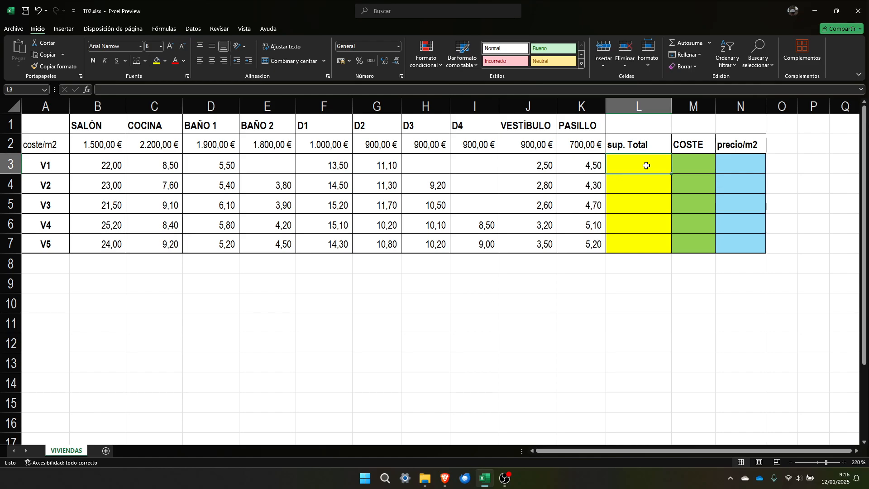
pyautogui.write('=')
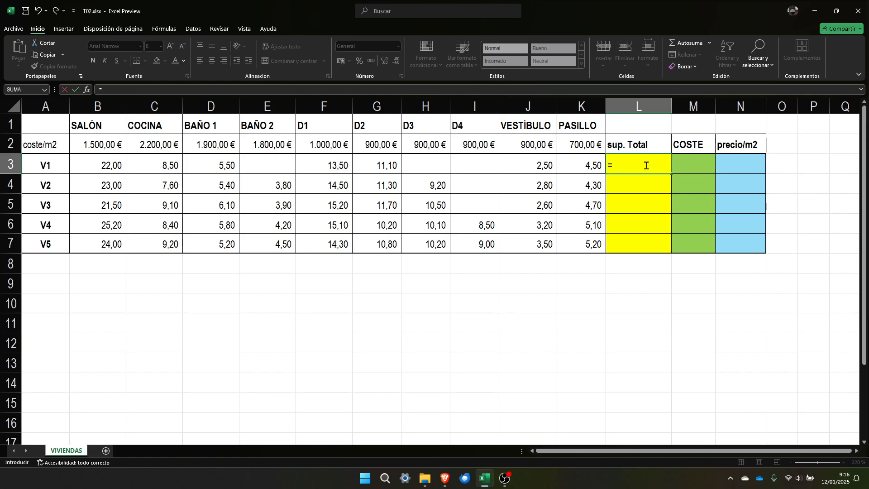
pyautogui.press('Escape')
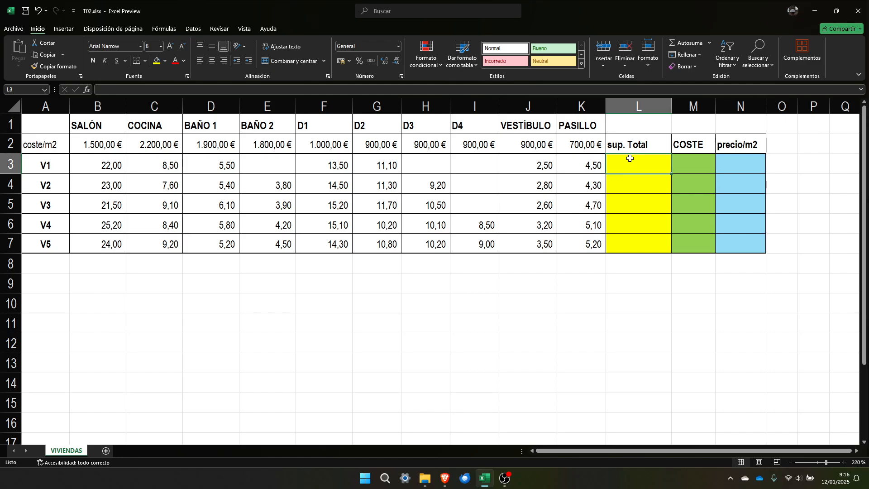
pyautogui.write('=')
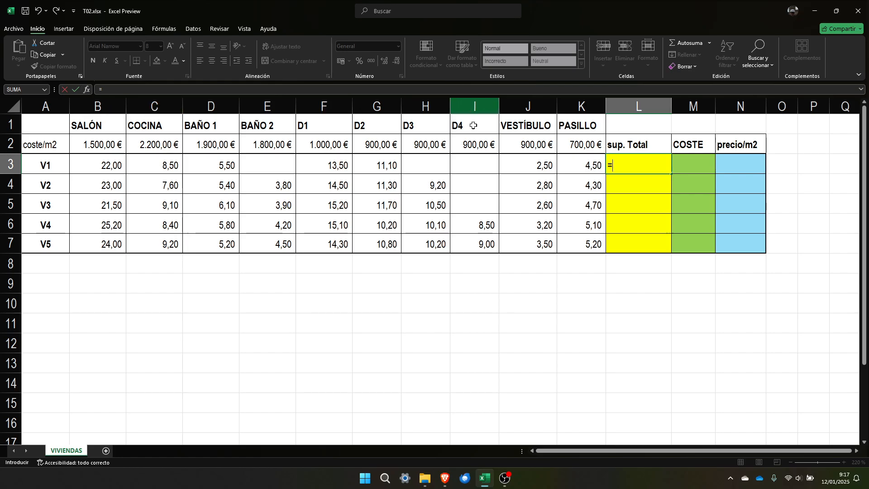
pyautogui.click(99, 165)
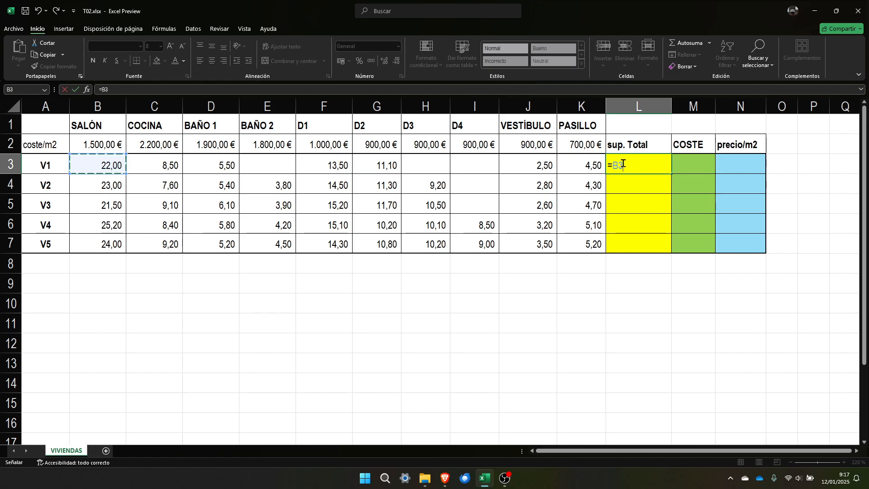
pyautogui.write('+')
pyautogui.click(163, 164)
pyautogui.write('+')
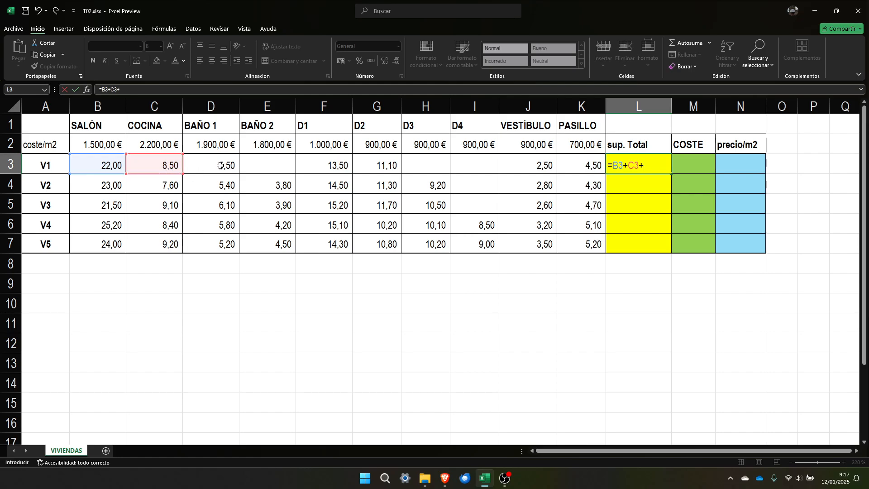
pyautogui.click(228, 168)
pyautogui.write('+')
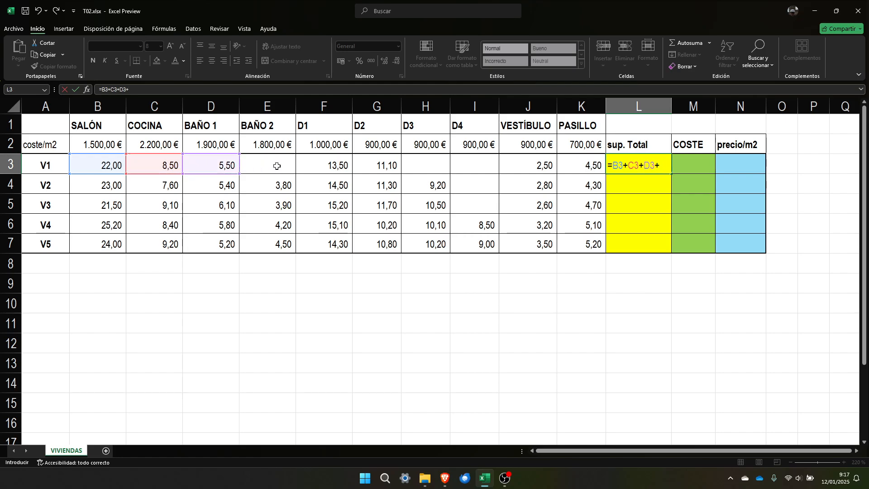
pyautogui.click(279, 166)
pyautogui.write('+')
pyautogui.click(324, 166)
pyautogui.write('+')
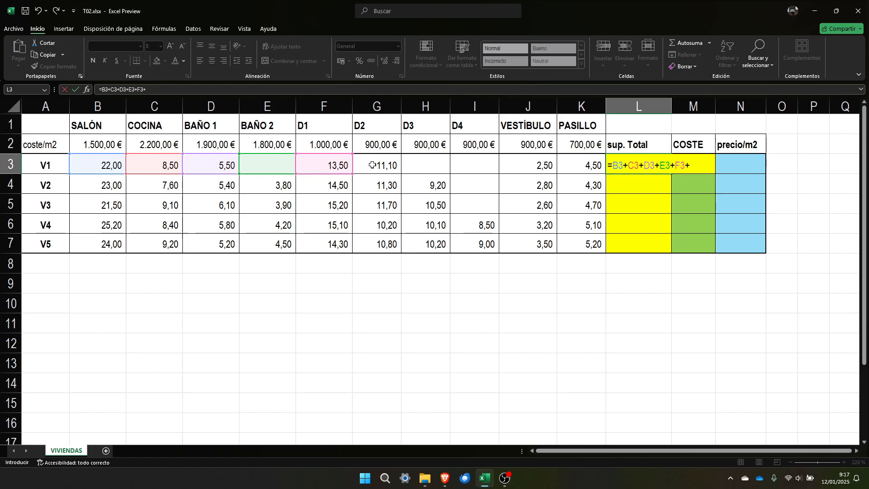
pyautogui.click(372, 164)
pyautogui.write('+')
pyautogui.click(431, 166)
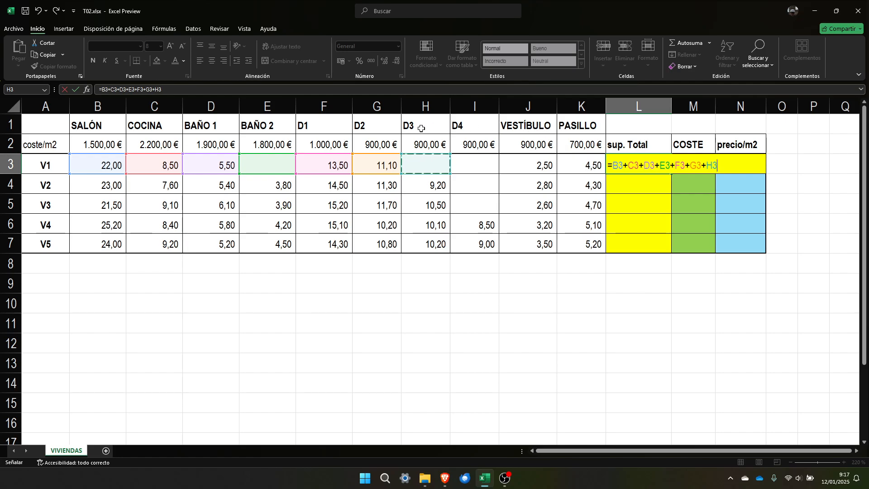
pyautogui.write('+')
pyautogui.click(471, 163)
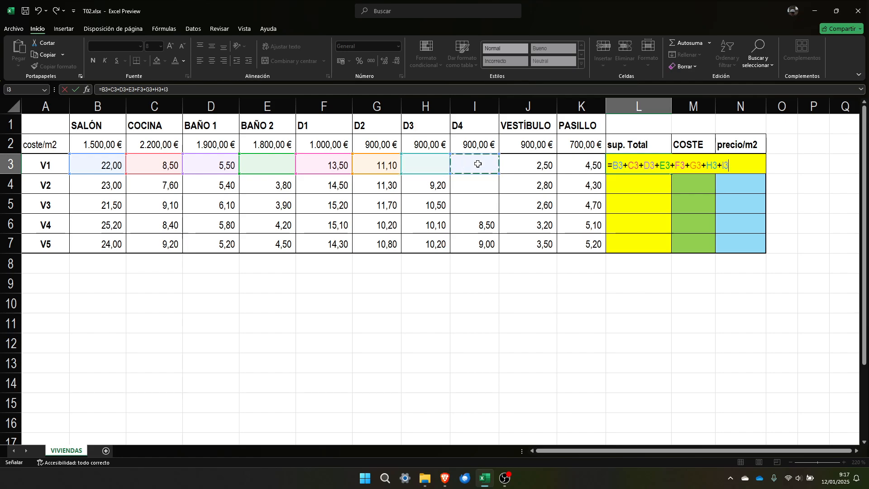
pyautogui.write('+')
pyautogui.click(533, 164)
pyautogui.write('+')
pyautogui.click(588, 166)
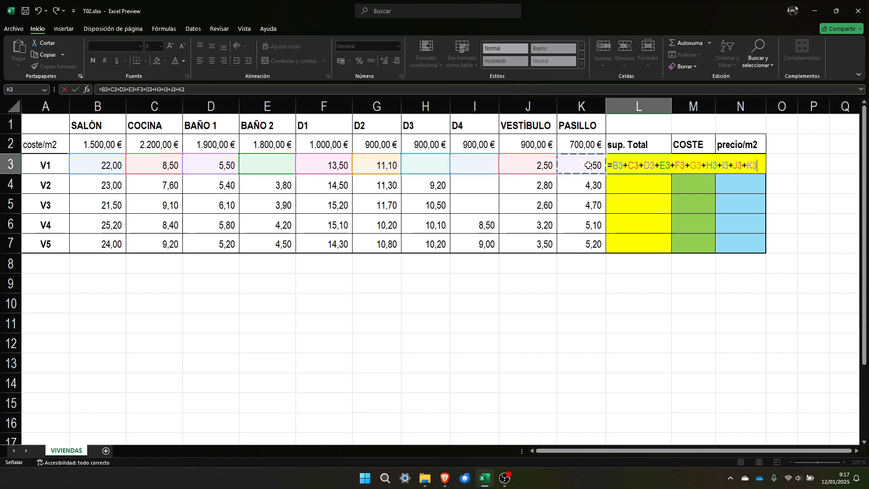
pyautogui.press('Return')
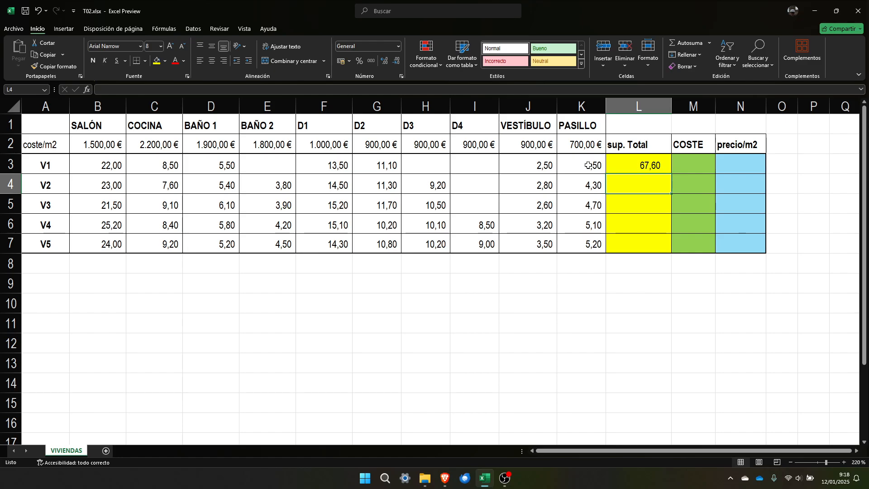
# Inspect the addition formula in L3 and the cells it references across the V1 row
pyautogui.click(648, 165)
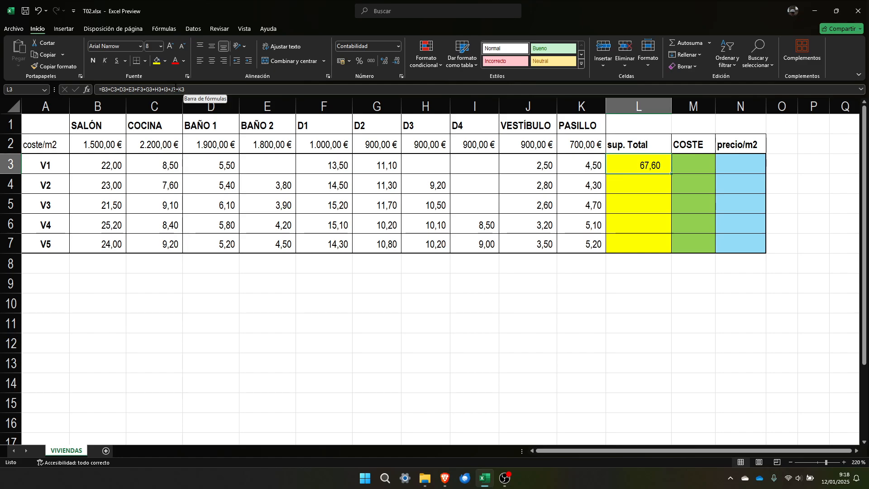
pyautogui.doubleClick(646, 166)
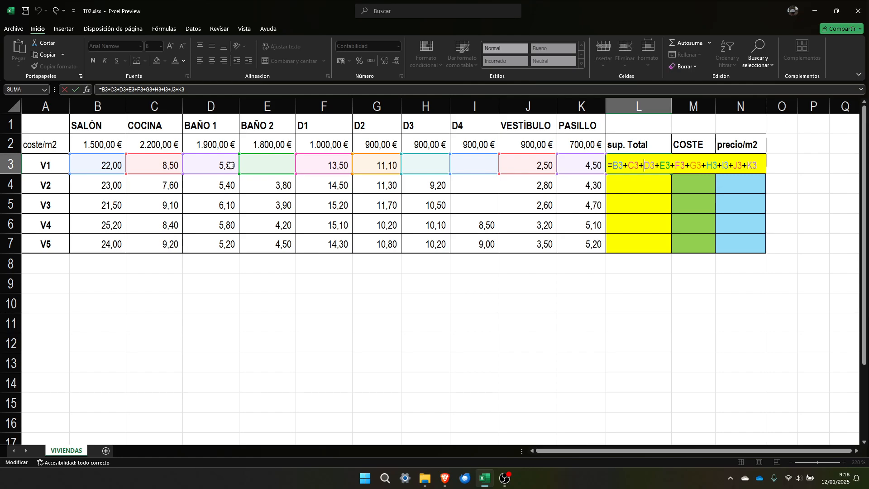
pyautogui.click(267, 166)
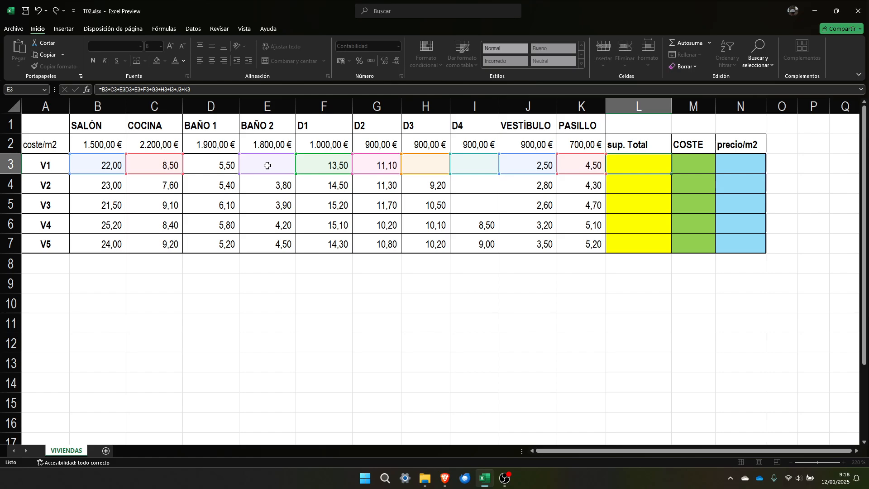
pyautogui.press('Escape')
# Try moving the formula's E3 reference in L3 down to E4, and restore it to E3
pyautogui.doubleClick(628, 169)
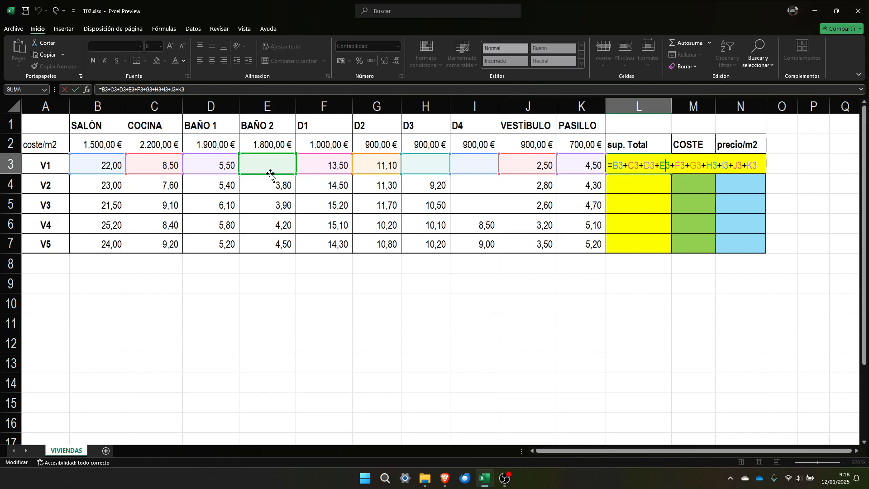
pyautogui.moveTo(267, 171)
pyautogui.mouseDown()
pyautogui.moveTo(271, 196)
pyautogui.moveTo(272, 184)
pyautogui.mouseUp()
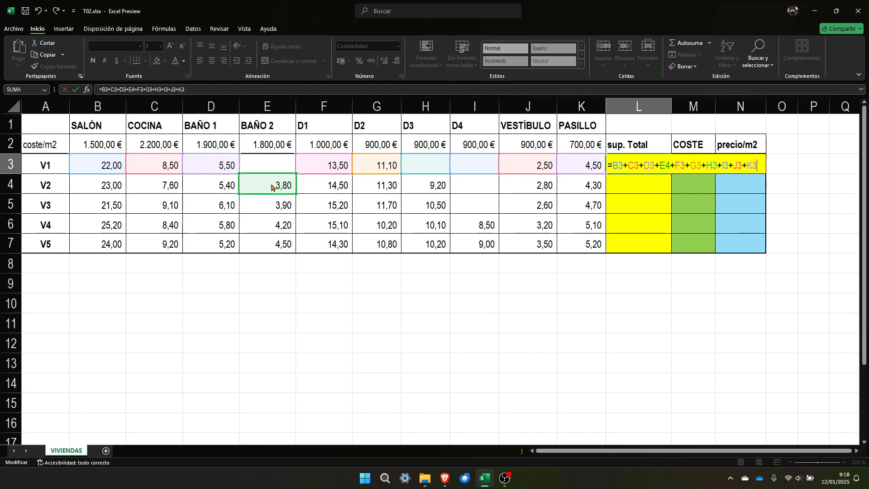
pyautogui.click(273, 168)
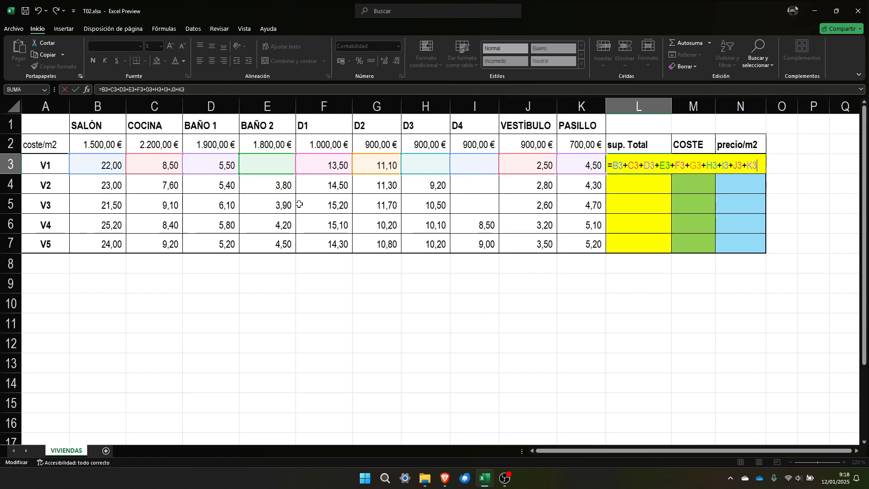
pyautogui.press('Return')
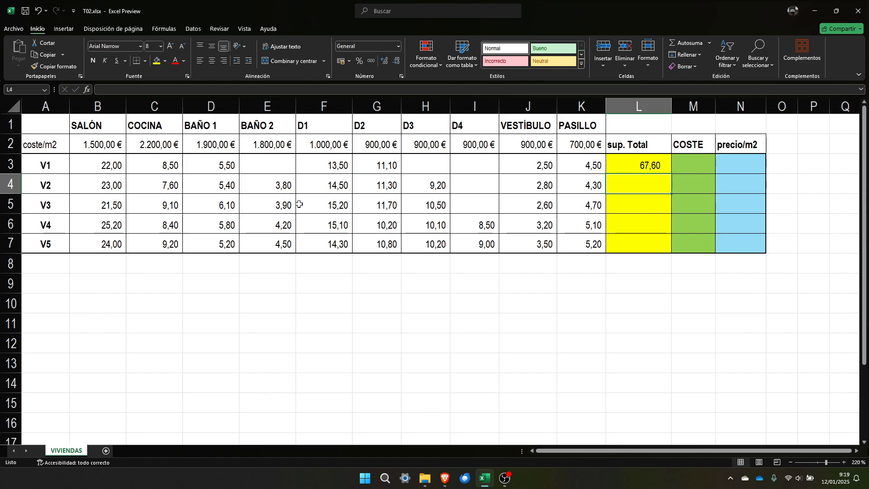
# Replace the cell-by-cell addition in L3 with =SUMA(B3:K3) for V1's total surface
pyautogui.doubleClick(644, 167)
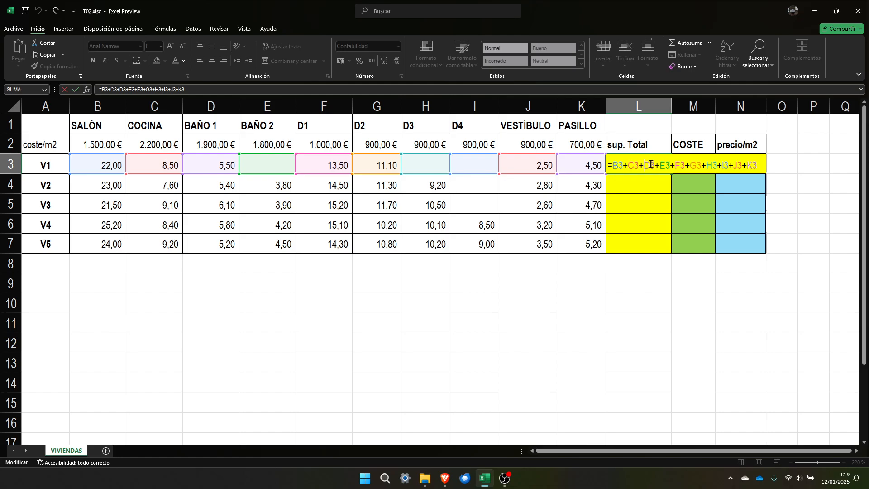
pyautogui.hotkey('ctrl', 'Return')
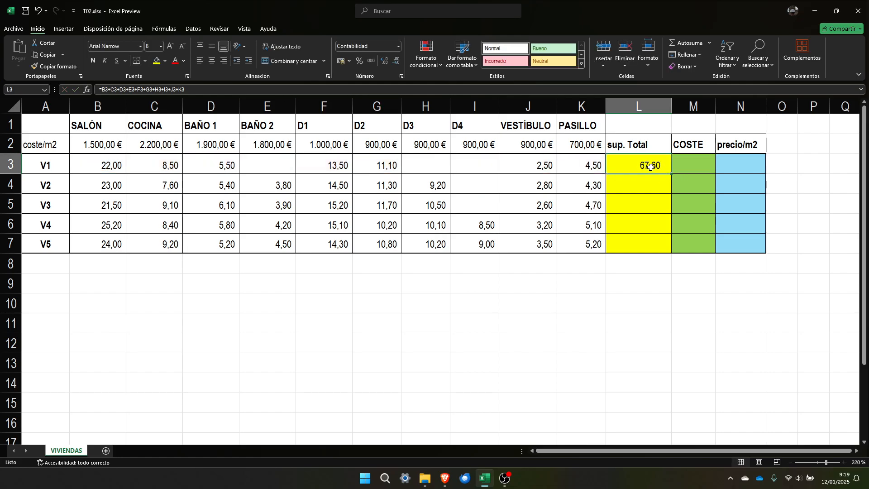
pyautogui.press('Delete')
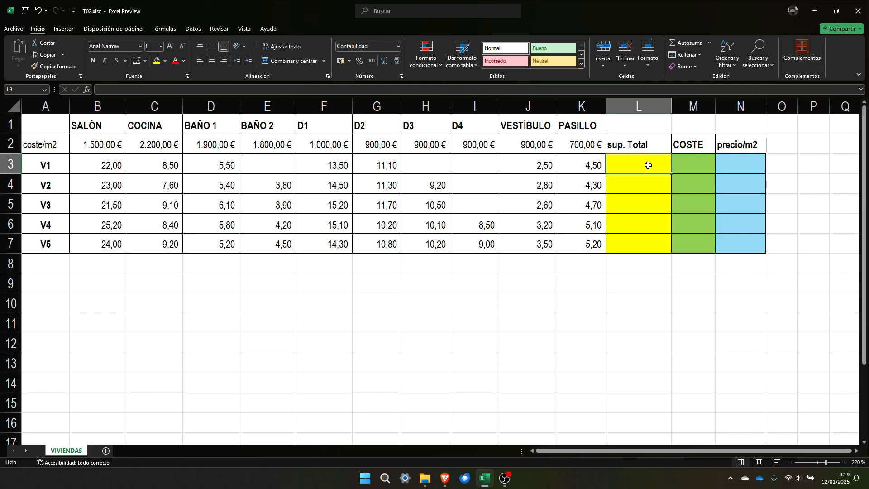
pyautogui.write('=')
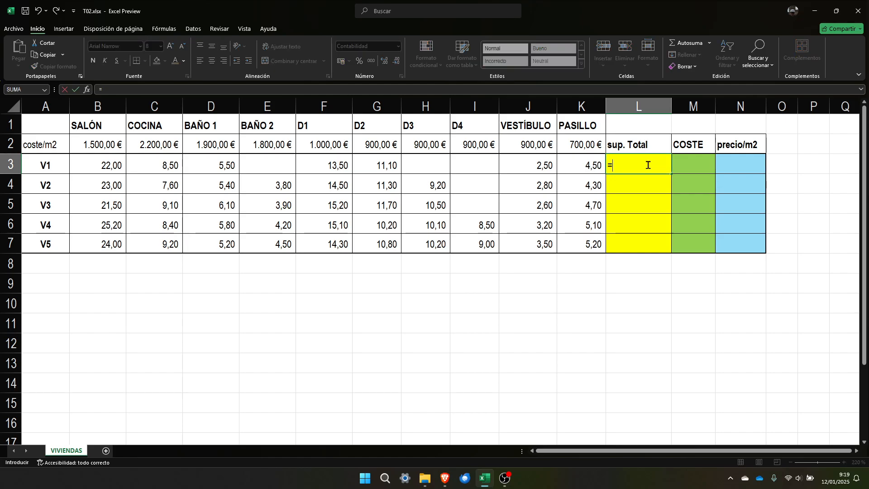
pyautogui.write('suma')
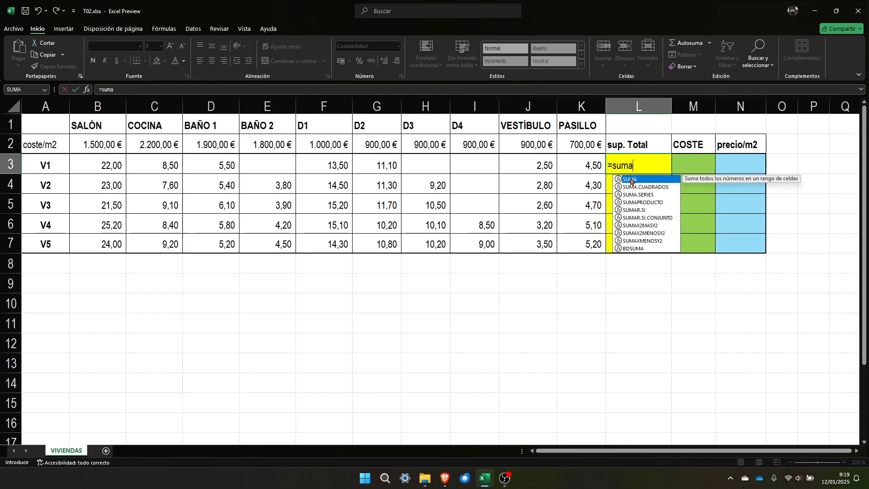
pyautogui.doubleClick(630, 180)
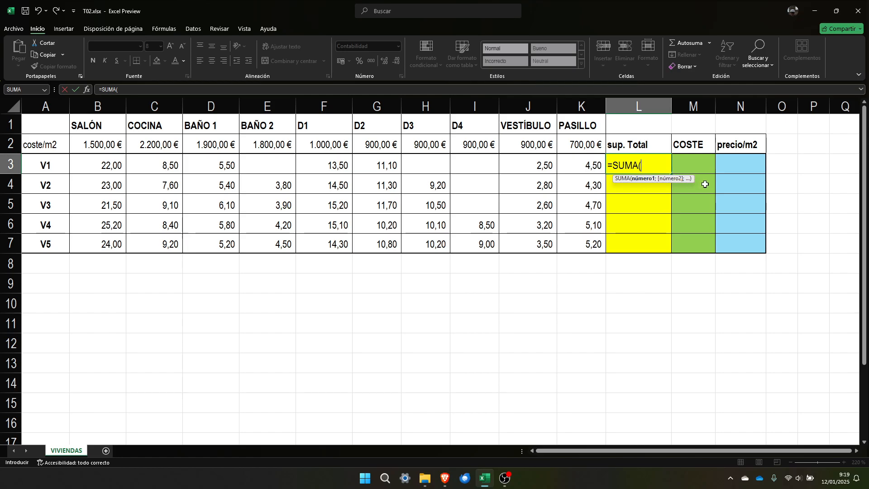
pyautogui.moveTo(102, 165); pyautogui.dragTo(574, 171)
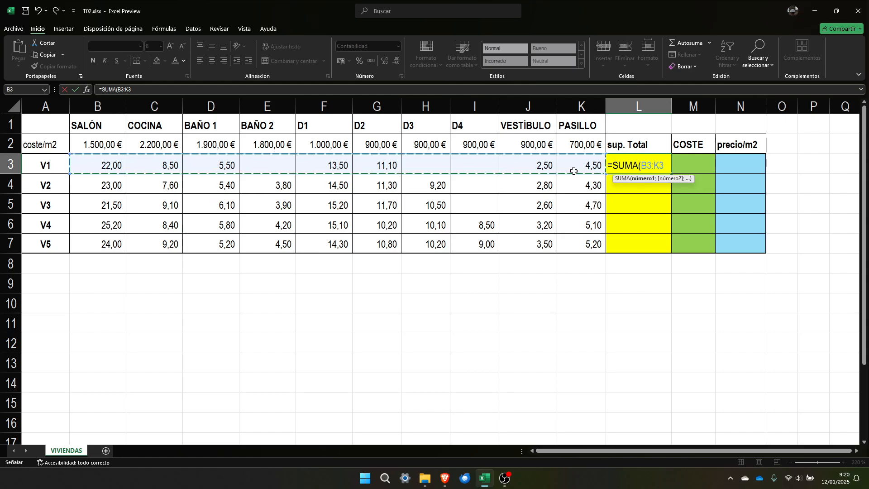
pyautogui.write(')')
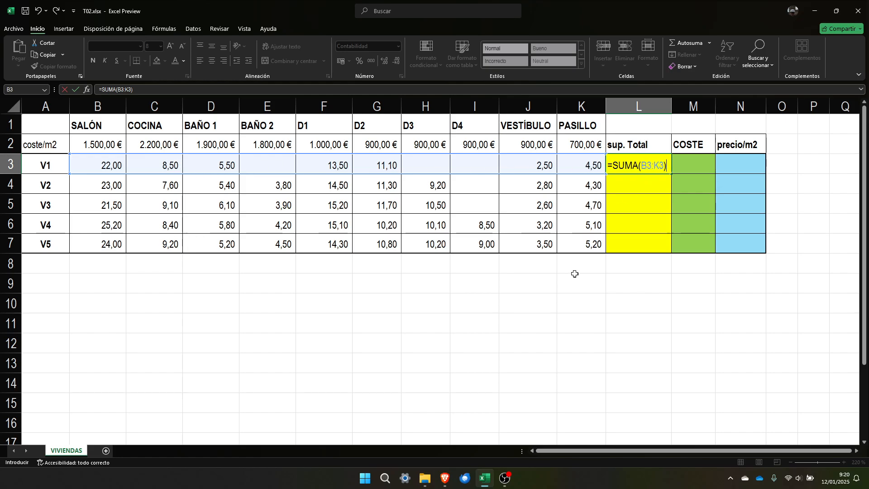
pyautogui.press('Return')
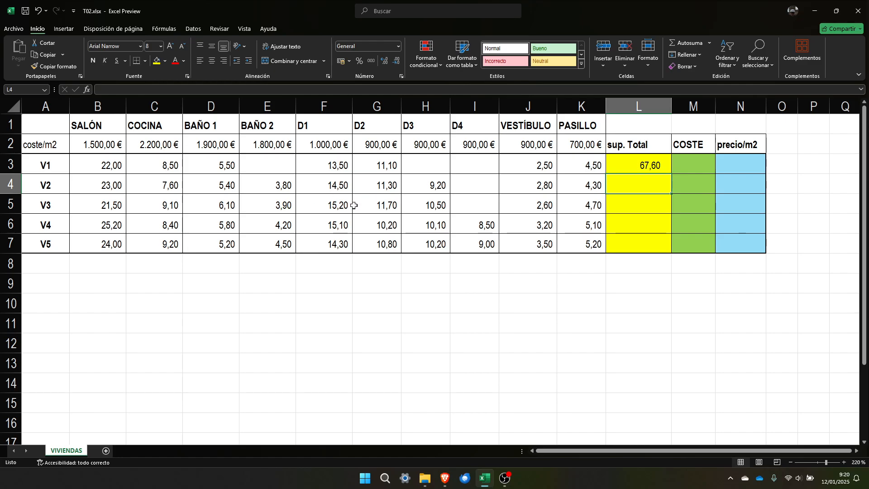
pyautogui.click(639, 164)
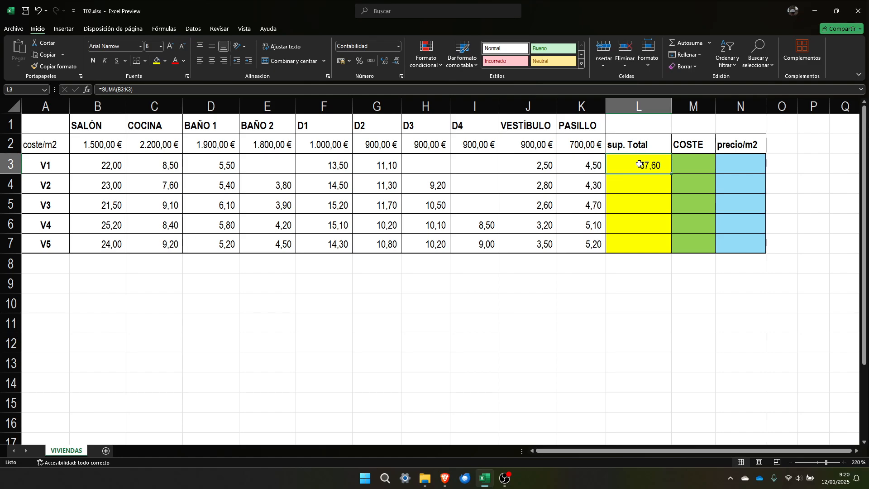
# Copy the SUMA formula from L3 into L4 for V2's total surface
pyautogui.hotkey('ctrl', 'c')
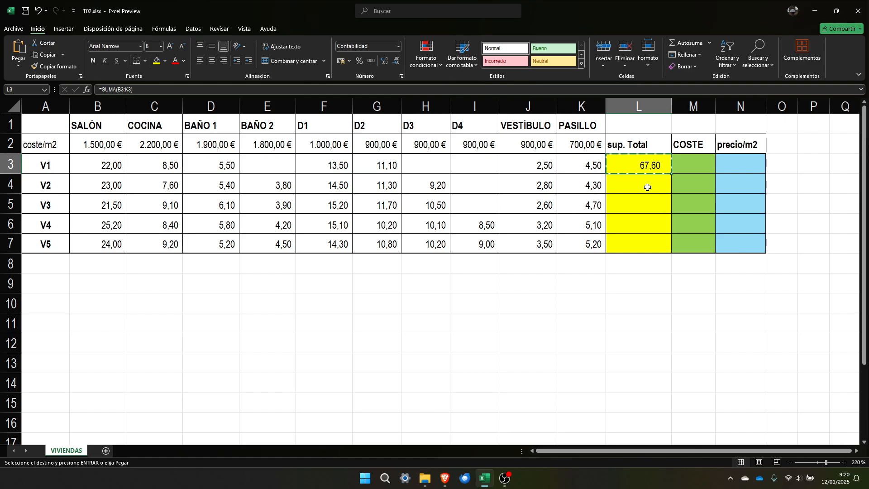
pyautogui.click(648, 187)
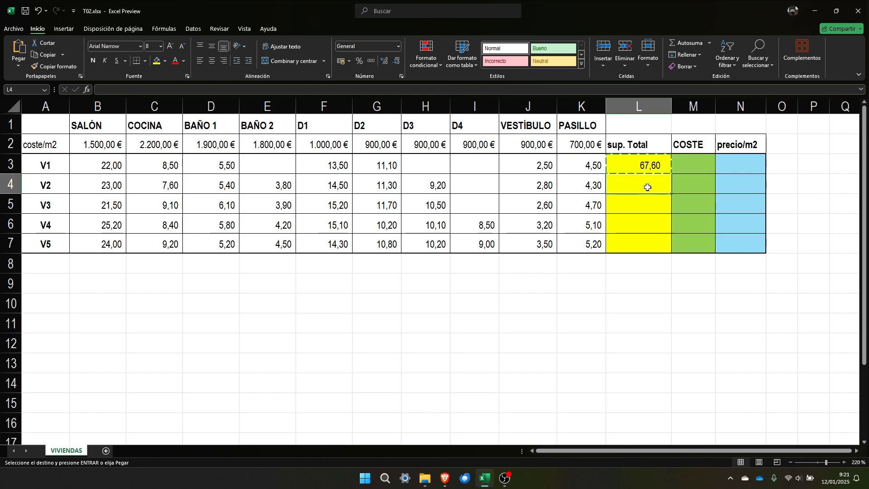
pyautogui.hotkey('ctrl', 'v')
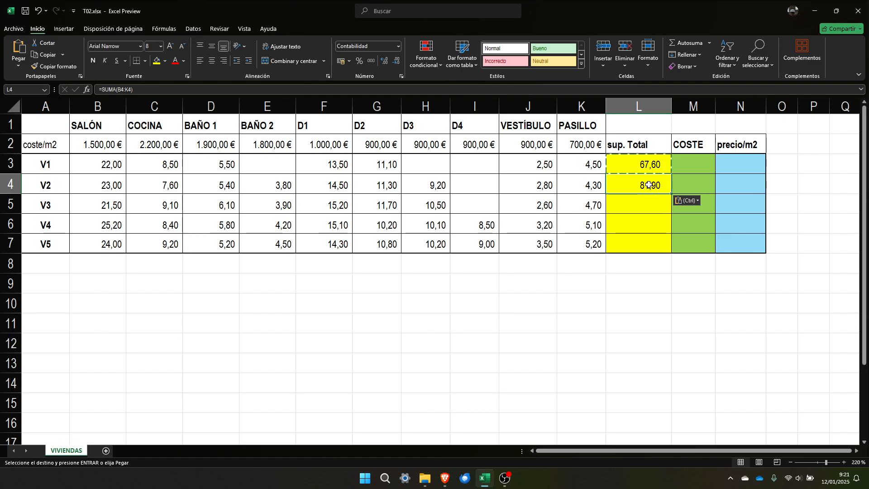
pyautogui.press('Escape')
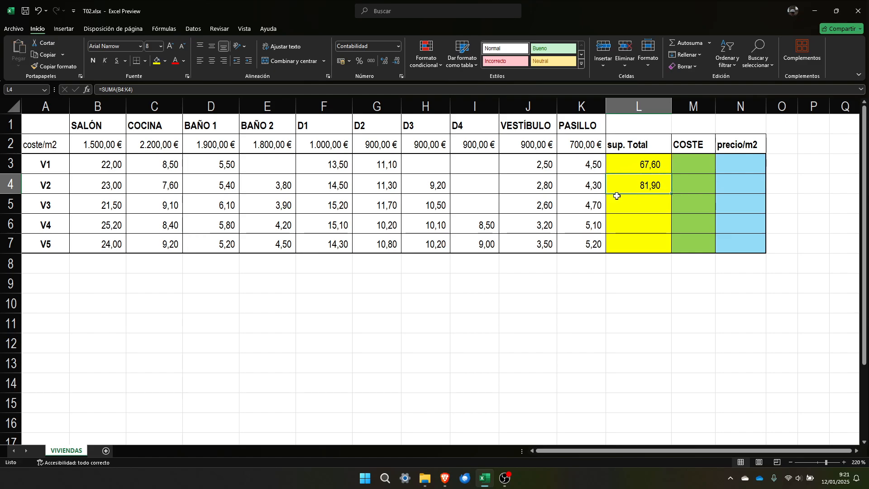
# Compare the summed ranges of the SUMA formulas in L3 and L4
pyautogui.doubleClick(647, 165)
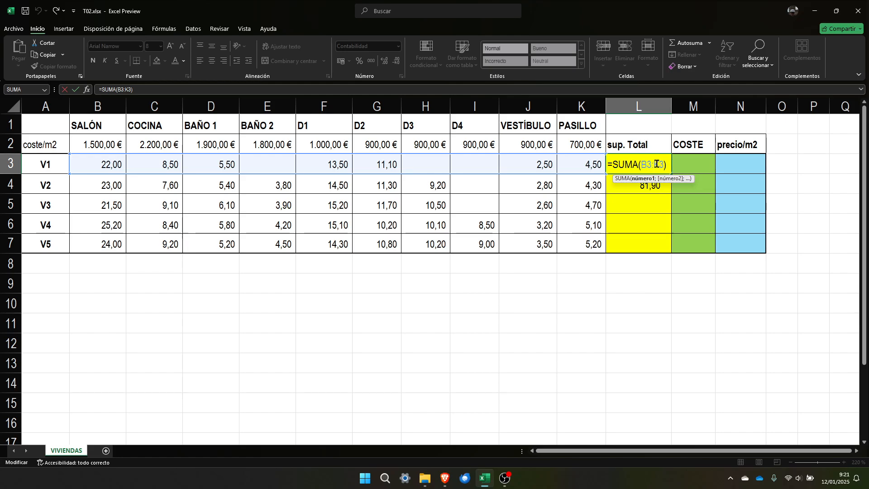
pyautogui.hotkey('ctrl', 'Return')
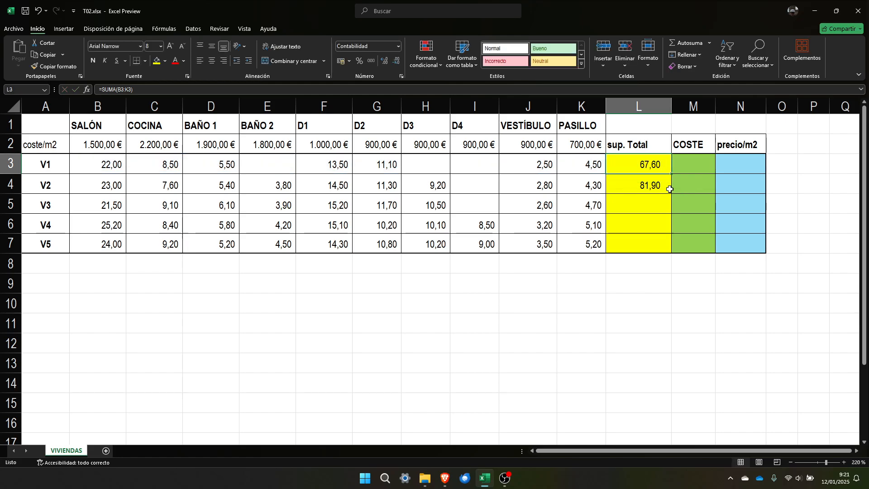
pyautogui.doubleClick(645, 186)
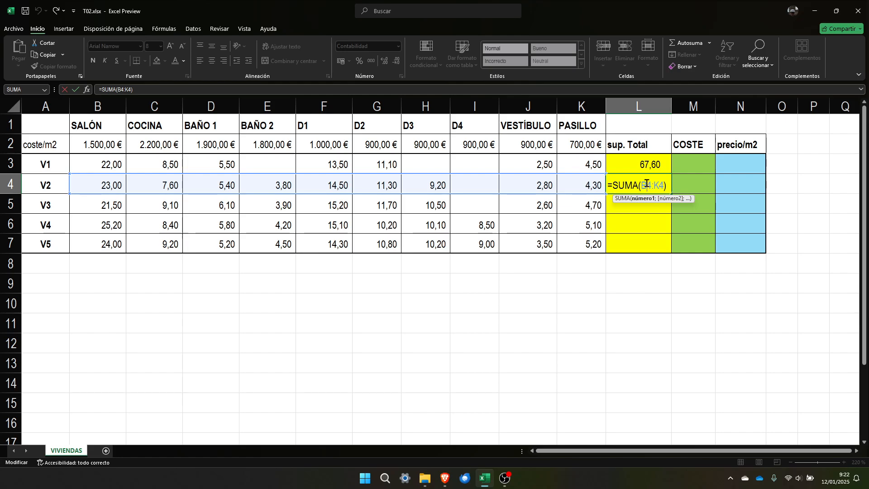
pyautogui.press('Return')
# Fill the SUMA formula from L4 down through L7 to total the surfaces of V3, V4 and V5
pyautogui.click(647, 183)
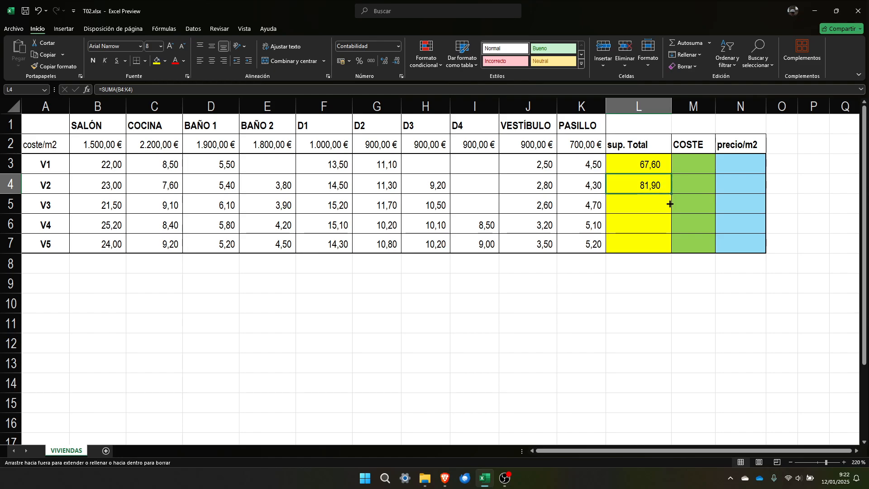
pyautogui.moveTo(670, 204)
pyautogui.mouseDown()
pyautogui.moveTo(669, 221)
pyautogui.moveTo(664, 196)
pyautogui.mouseUp()
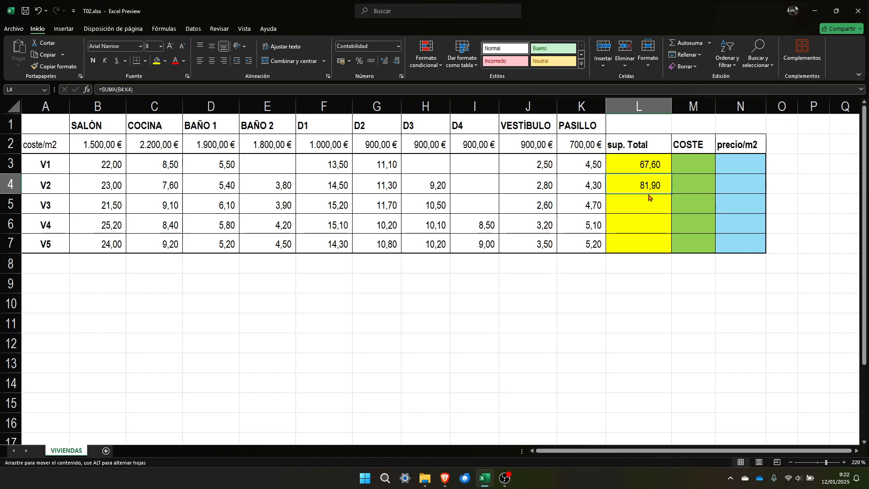
pyautogui.moveTo(649, 194)
pyautogui.mouseDown()
pyautogui.moveTo(645, 296)
pyautogui.moveTo(647, 188)
pyautogui.mouseUp()
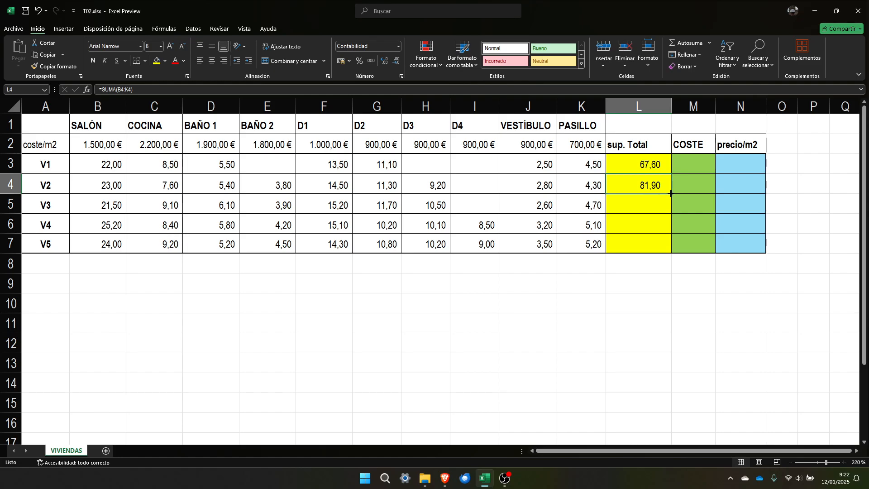
pyautogui.moveTo(670, 193); pyautogui.dragTo(668, 246)
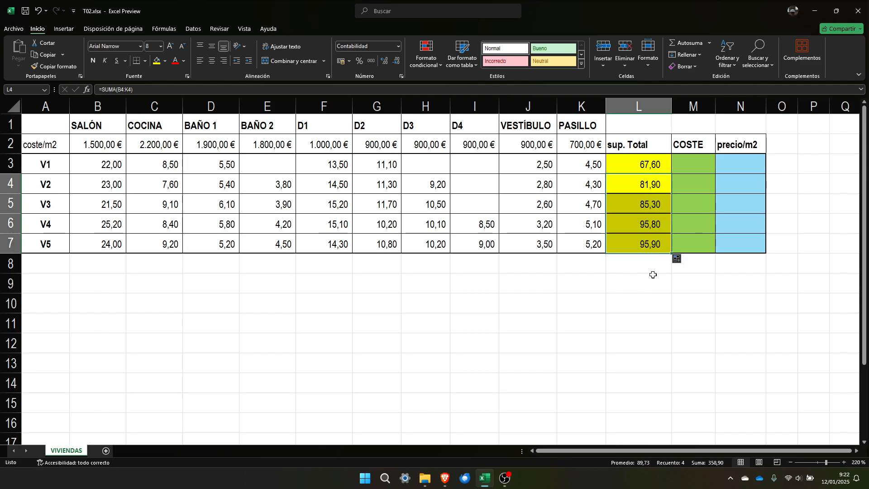
pyautogui.click(654, 288)
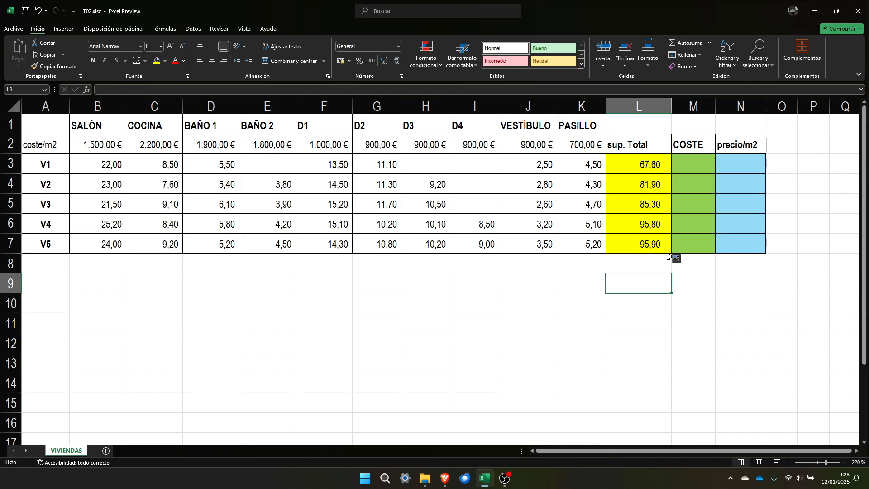
# Inspect the SUMA formulas in L4 through L7 and in L3, checking which row each one adds up
pyautogui.click(646, 187)
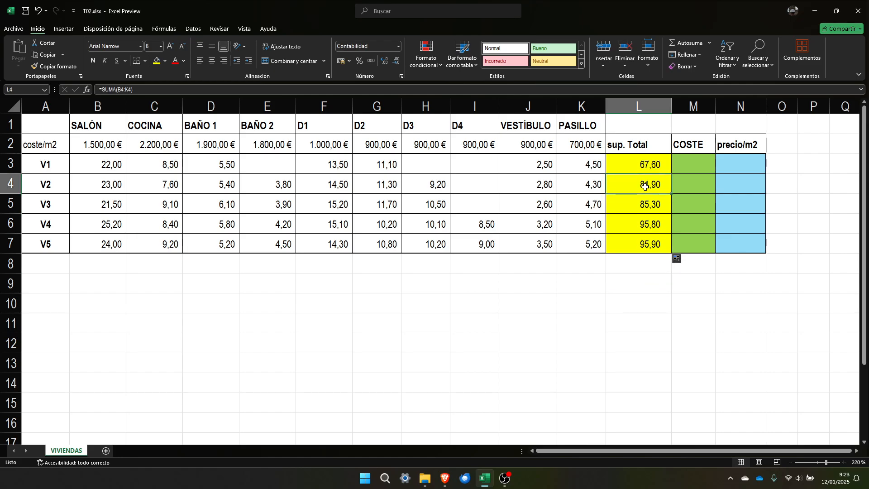
pyautogui.doubleClick(653, 185)
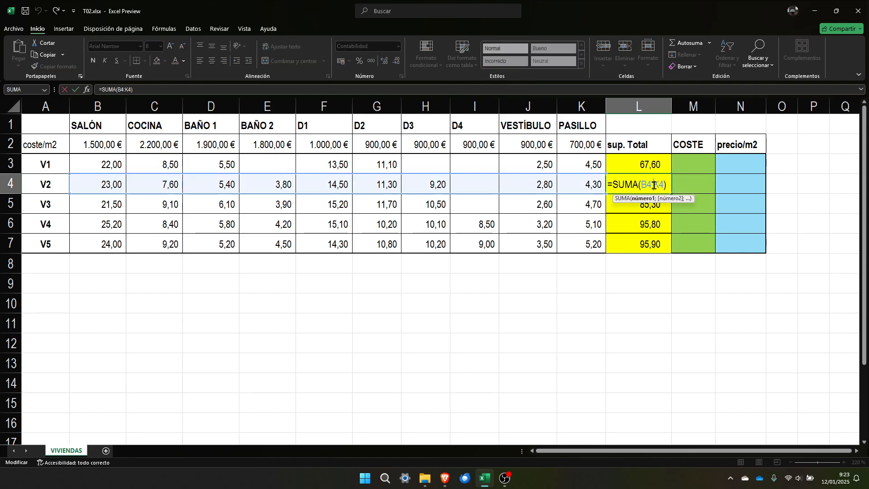
pyautogui.press('Return')
pyautogui.doubleClick(652, 206)
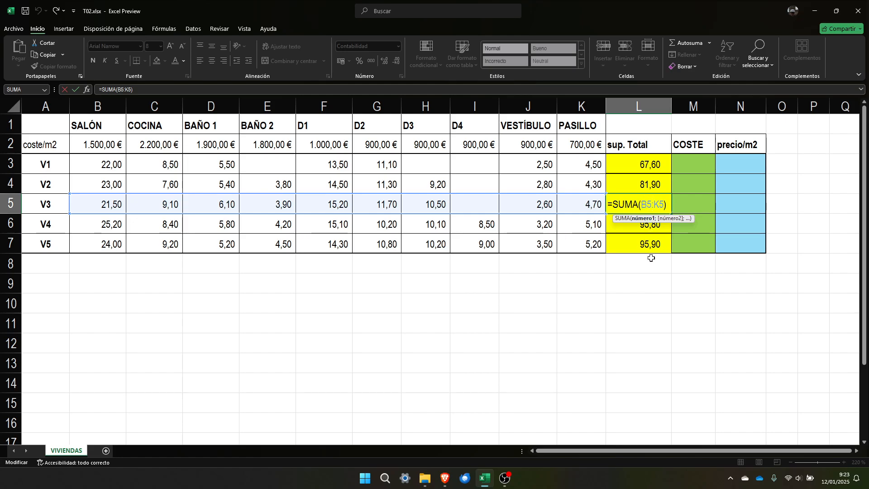
pyautogui.press('Escape')
pyautogui.doubleClick(652, 226)
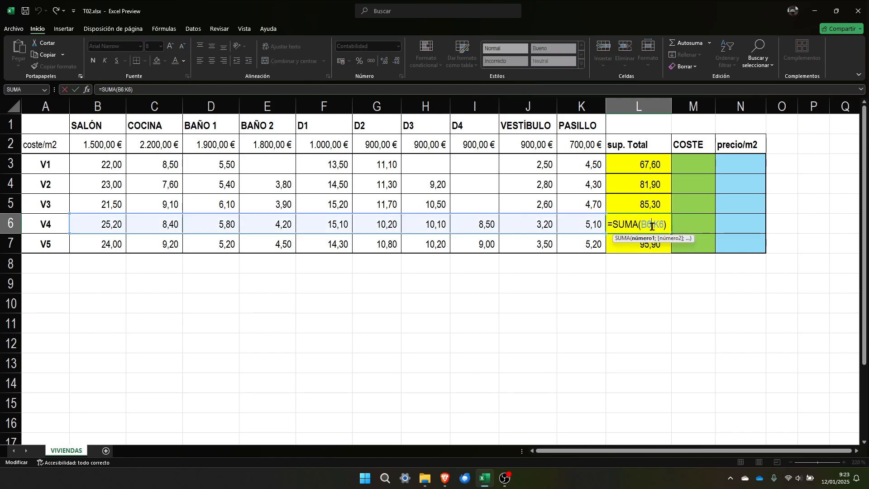
pyautogui.press('Return')
pyautogui.doubleClick(643, 244)
pyautogui.press('Escape')
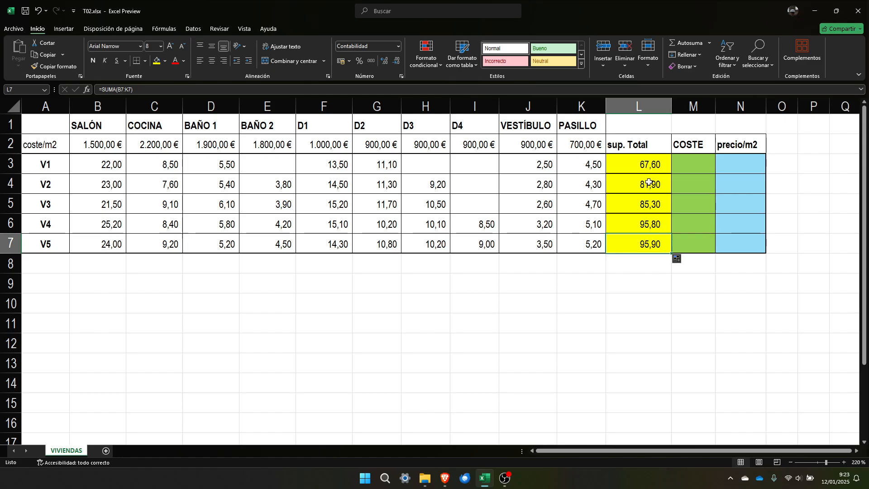
pyautogui.click(649, 183)
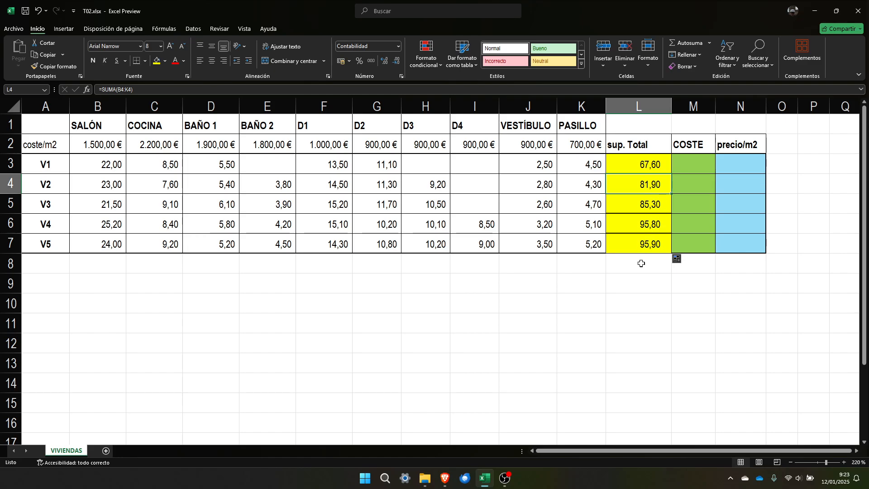
pyautogui.click(643, 279)
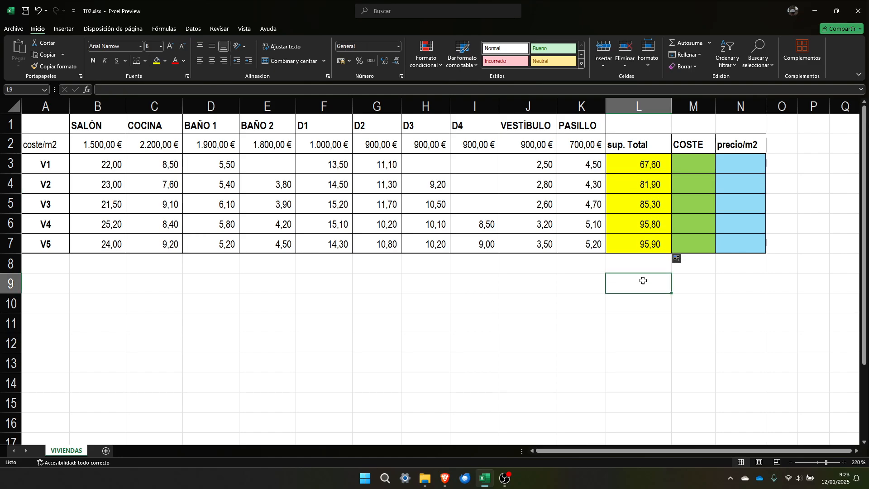
pyautogui.click(649, 165)
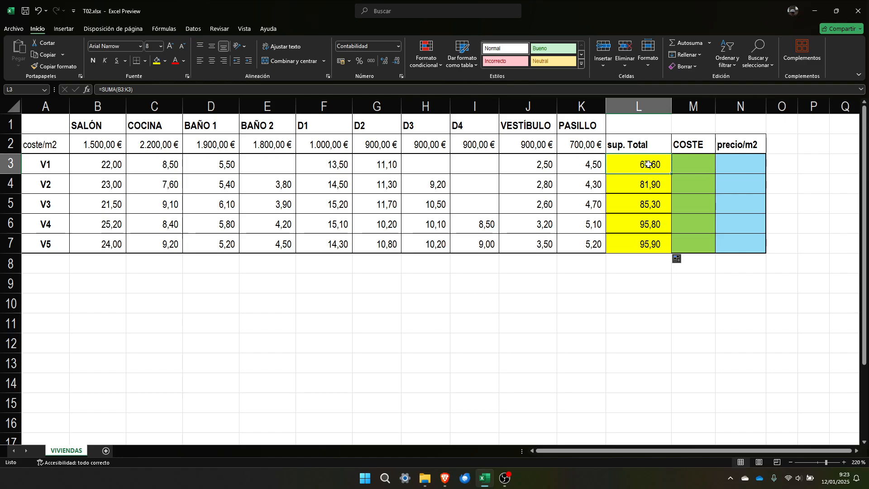
pyautogui.click(634, 287)
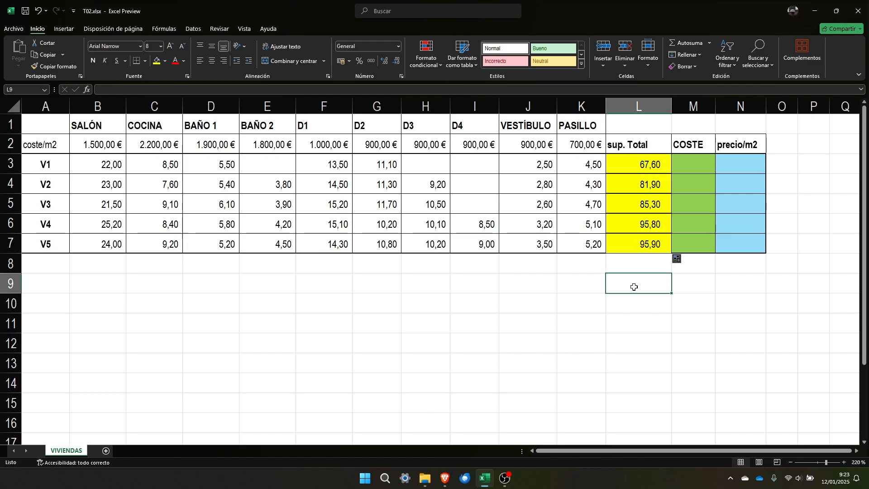
# Search the functions for "suma y producto" and insert SUMAPRODUCTO in M3, V1's COSTE cell
pyautogui.click(697, 161)
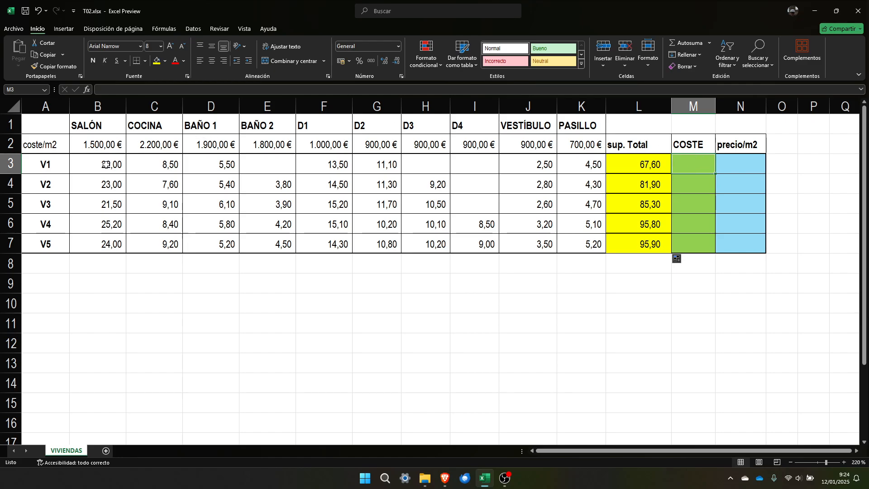
pyautogui.click(107, 164)
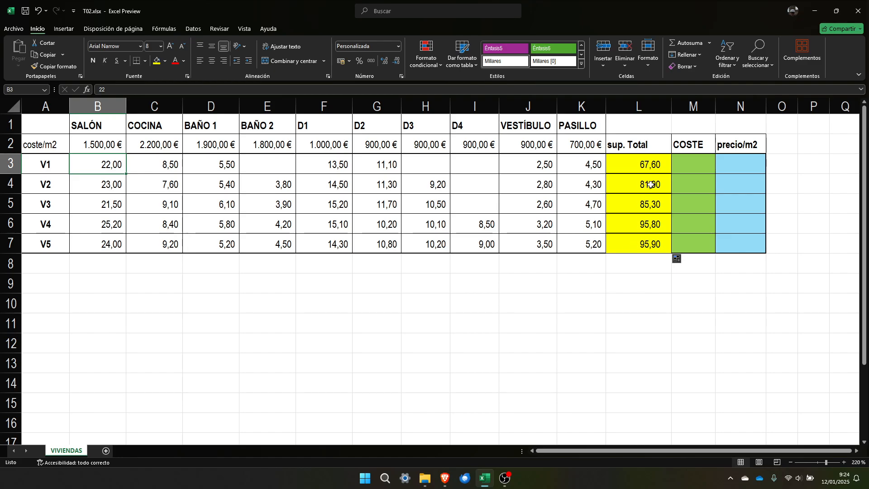
pyautogui.click(685, 166)
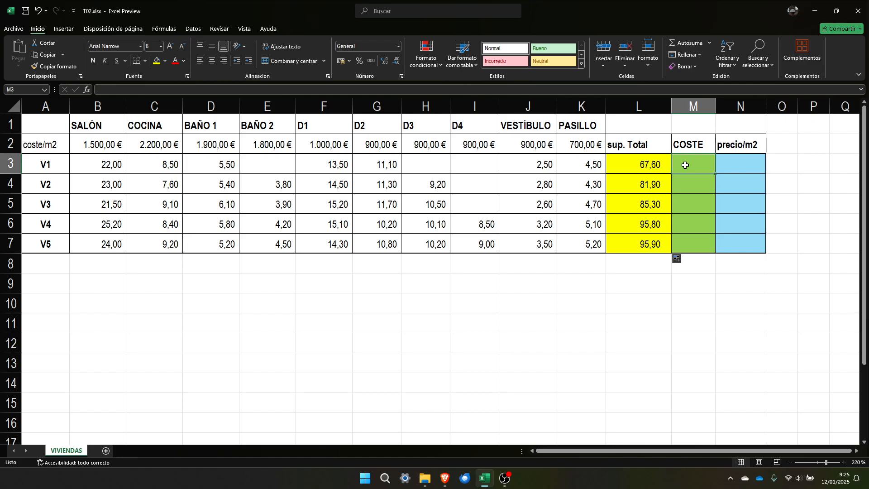
pyautogui.click(87, 90)
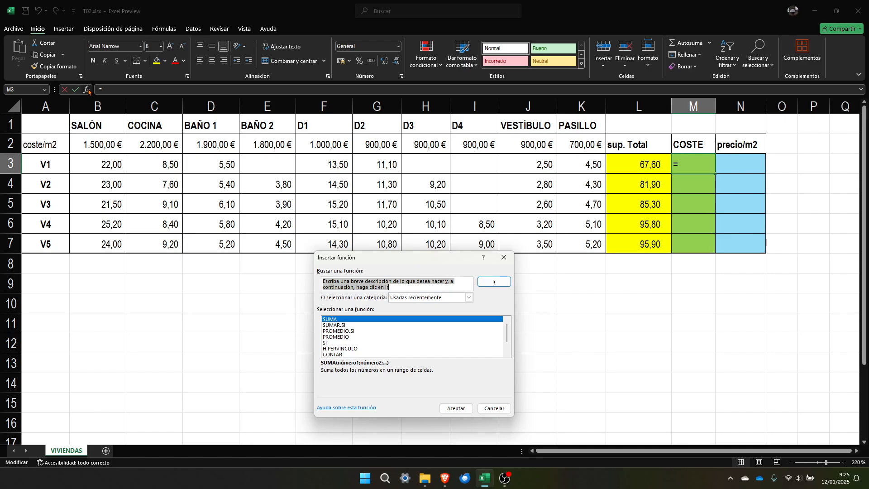
pyautogui.moveTo(415, 263); pyautogui.dragTo(395, 179)
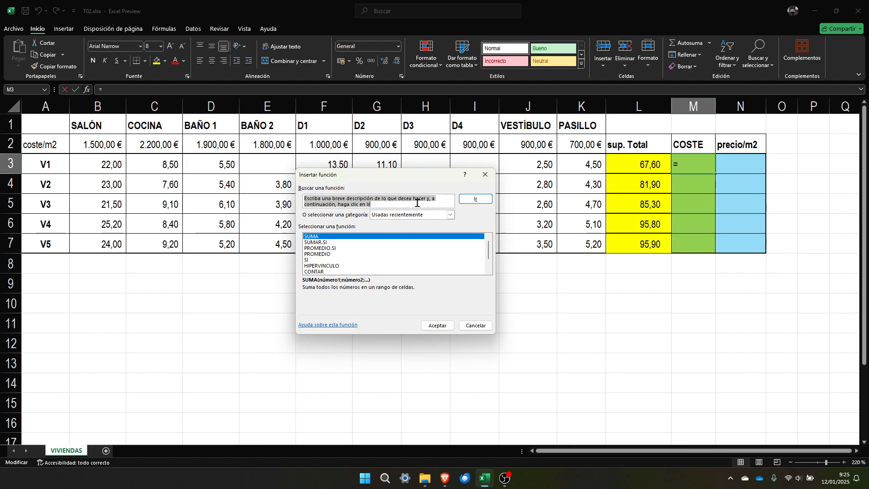
pyautogui.scroll(-1, 350, 257)
pyautogui.scroll(1, 349, 257)
pyautogui.click(378, 201)
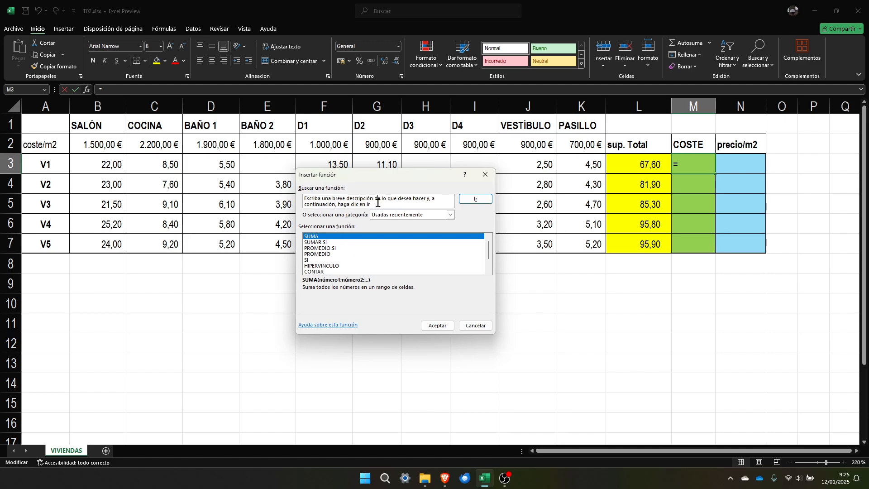
pyautogui.moveTo(378, 203); pyautogui.dragTo(299, 199)
pyautogui.write('suma y')
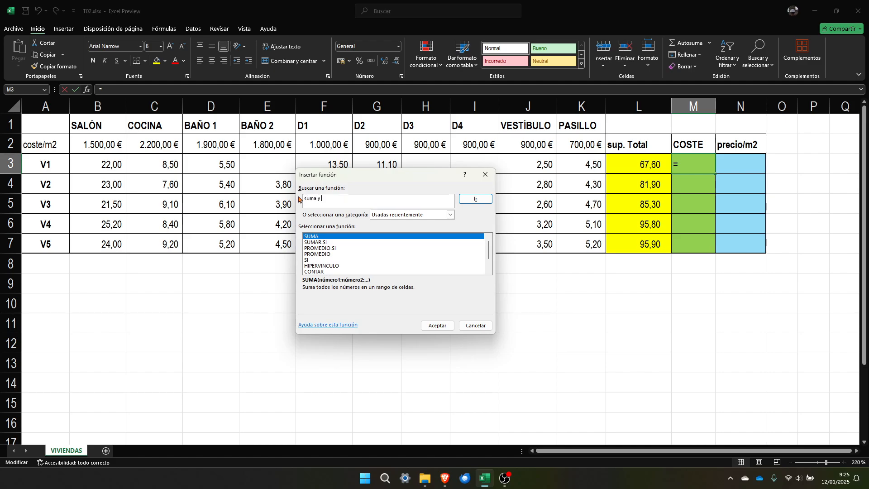
pyautogui.write(' producto')
pyautogui.press('Return')
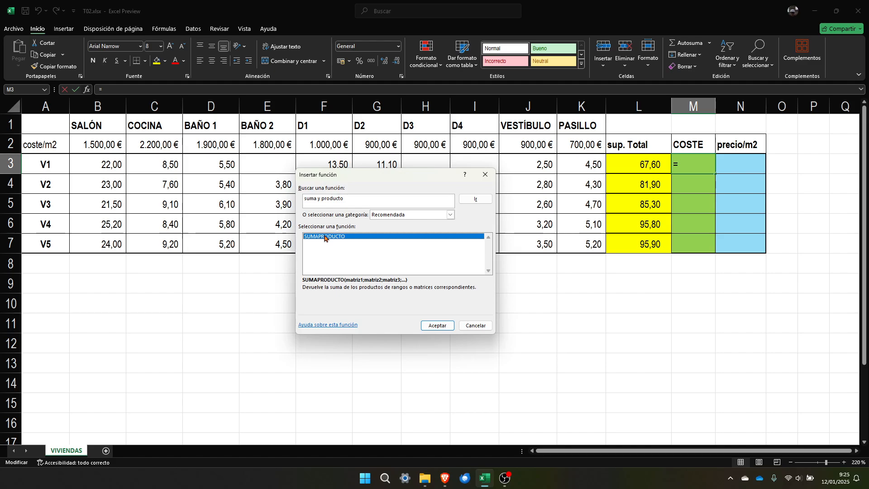
pyautogui.click(432, 326)
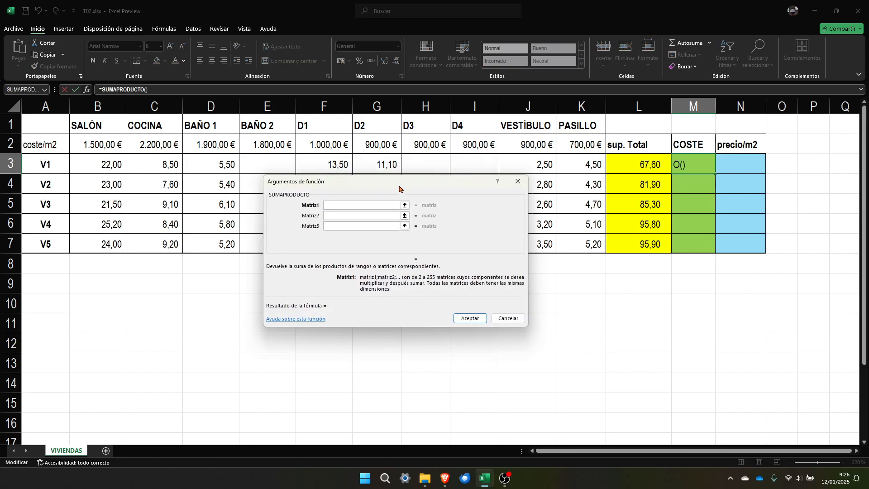
# Complete M3's SUMAPRODUCTO with V1's surfaces B3:K3 as Matriz1 and the costs per m2 B2:K2 as Matriz2
pyautogui.moveTo(399, 183); pyautogui.dragTo(328, 268)
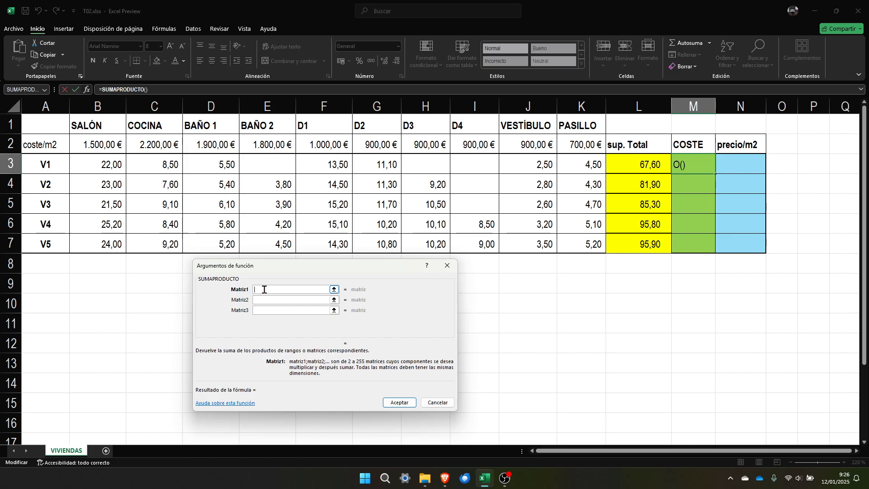
pyautogui.click(112, 165)
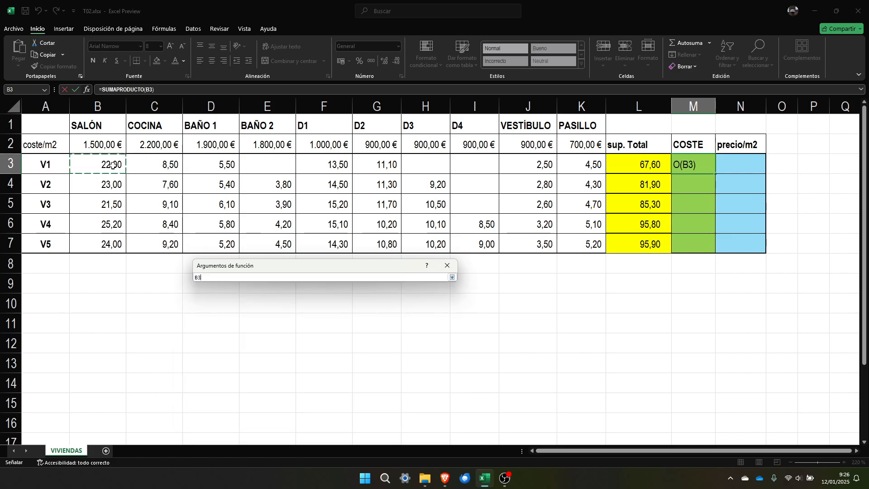
pyautogui.moveTo(112, 165); pyautogui.dragTo(570, 167)
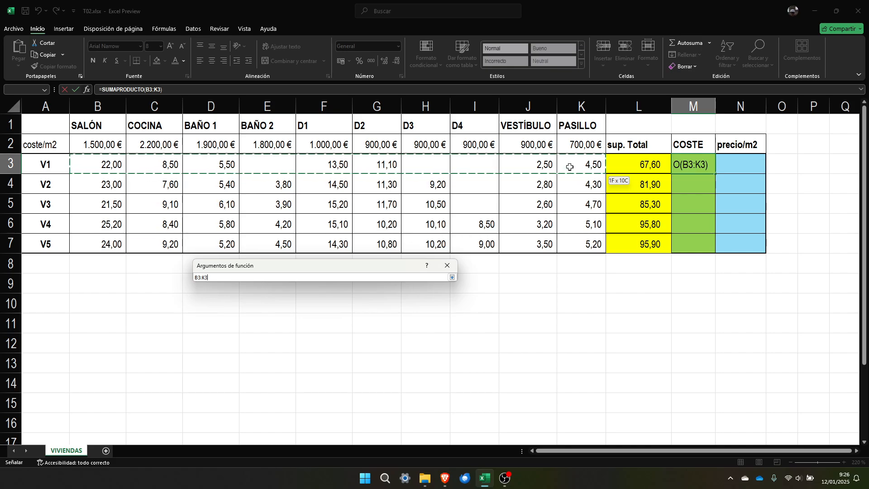
pyautogui.moveTo(569, 167); pyautogui.dragTo(570, 167)
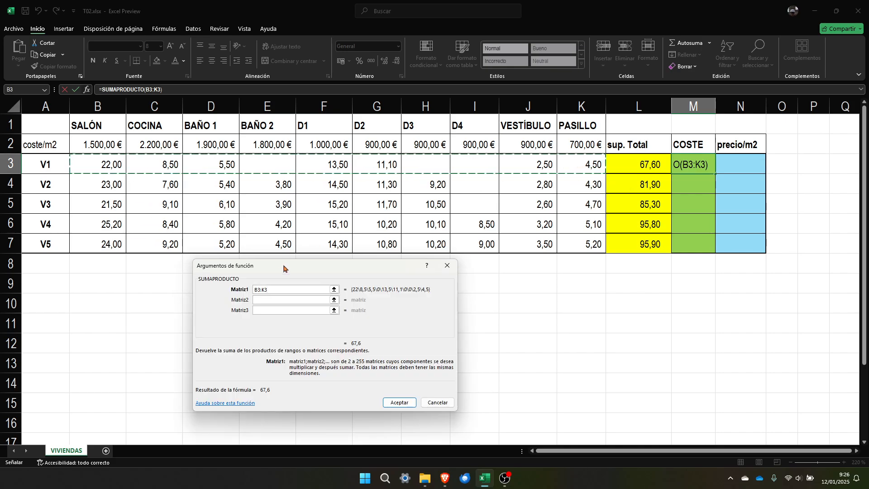
pyautogui.click(261, 299)
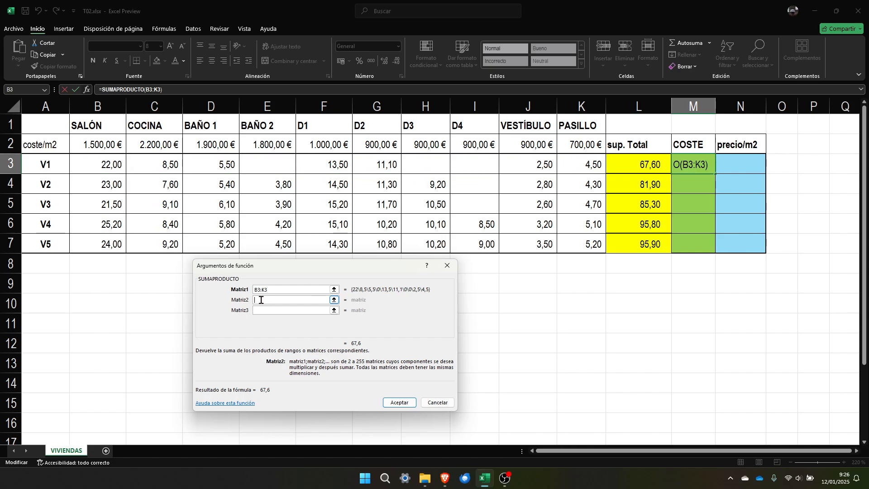
pyautogui.moveTo(94, 143); pyautogui.dragTo(560, 143)
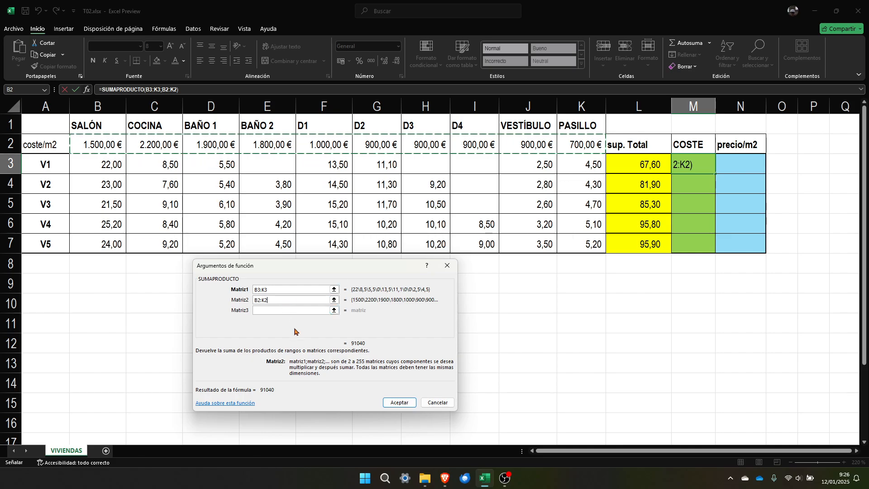
pyautogui.click(267, 312)
pyautogui.click(398, 402)
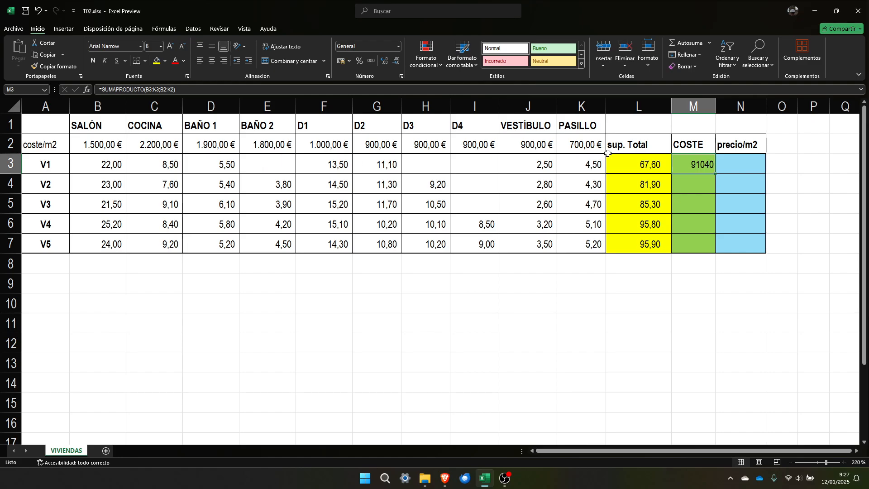
# Review the ranges in M3's SUMAPRODUCTO formula and the cost format instruction in the T02 EXCEL 1.pdf assignment
pyautogui.doubleClick(705, 163)
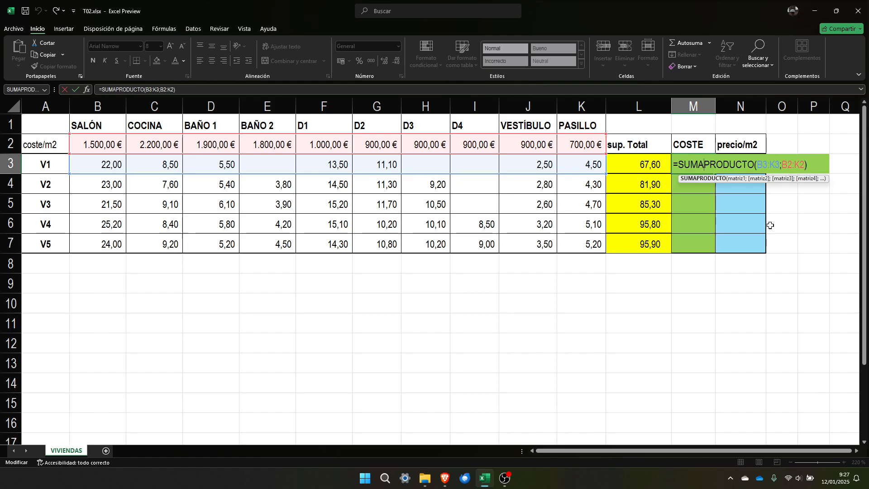
pyautogui.press('Return')
pyautogui.click(692, 165)
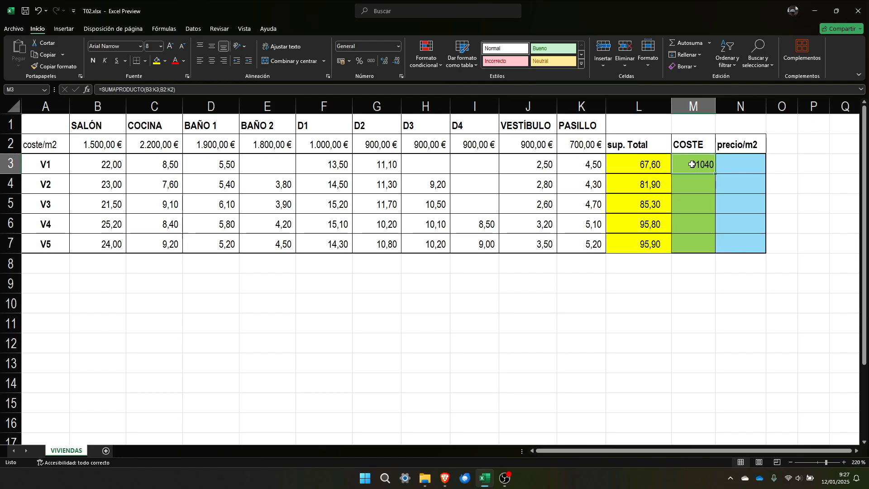
pyautogui.click(445, 478)
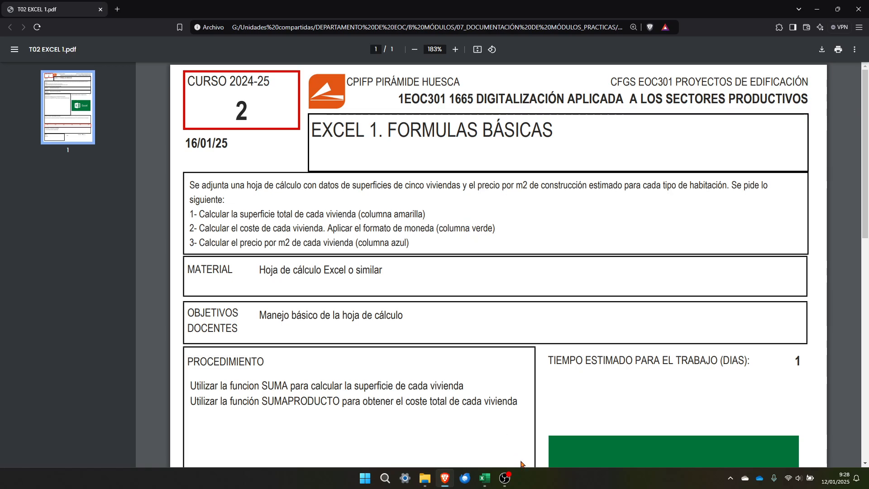
pyautogui.click(486, 481)
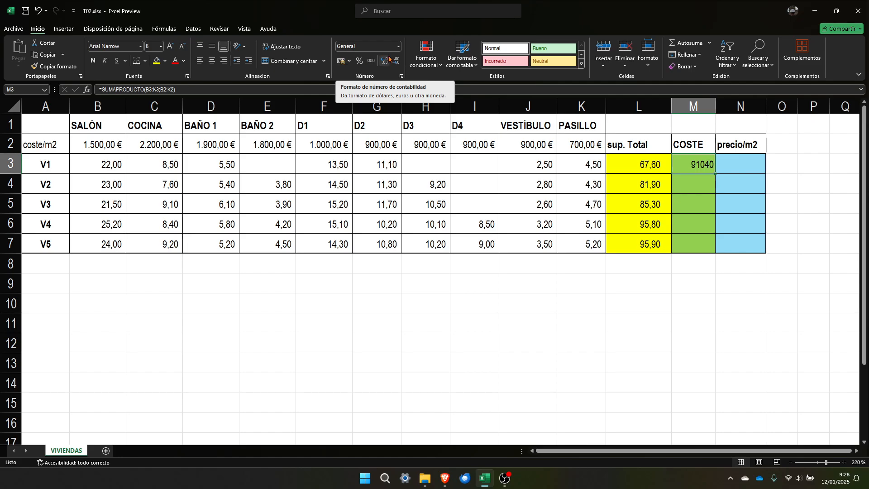
# Apply the Moneda number format to M3 and widen column M so the cost fits
pyautogui.click(398, 46)
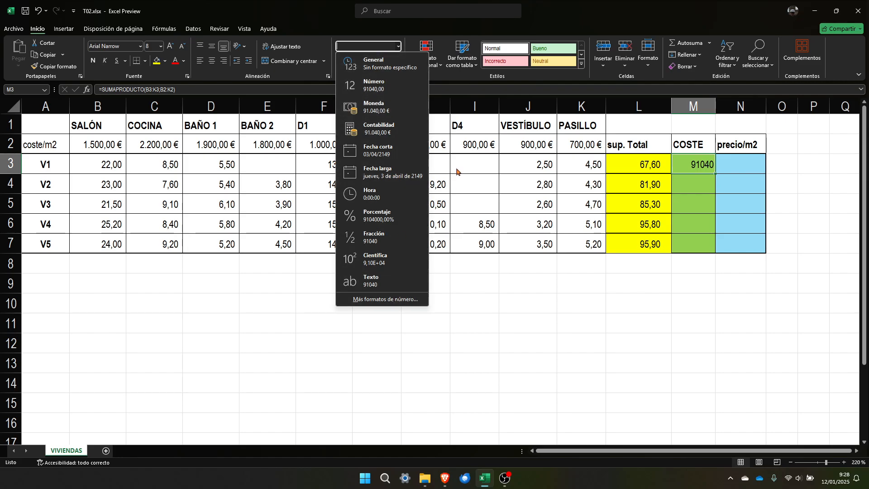
pyautogui.click(374, 104)
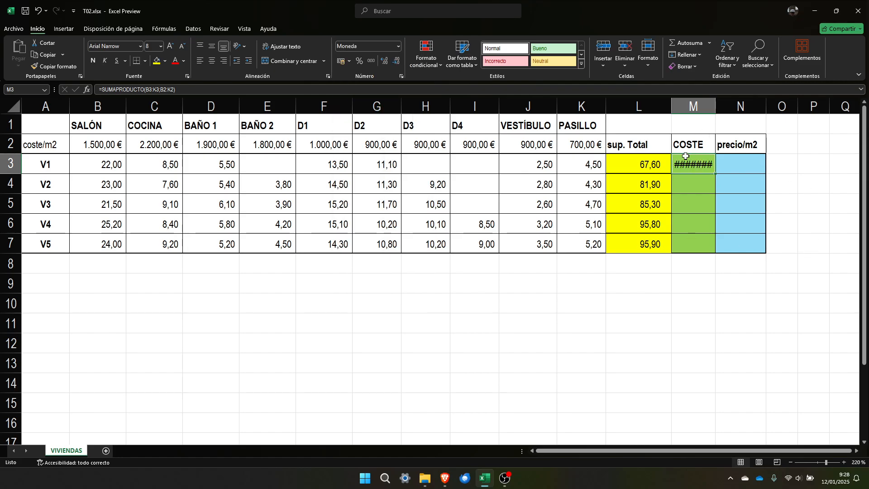
pyautogui.moveTo(696, 166)
pyautogui.moveTo(715, 106); pyautogui.dragTo(735, 106)
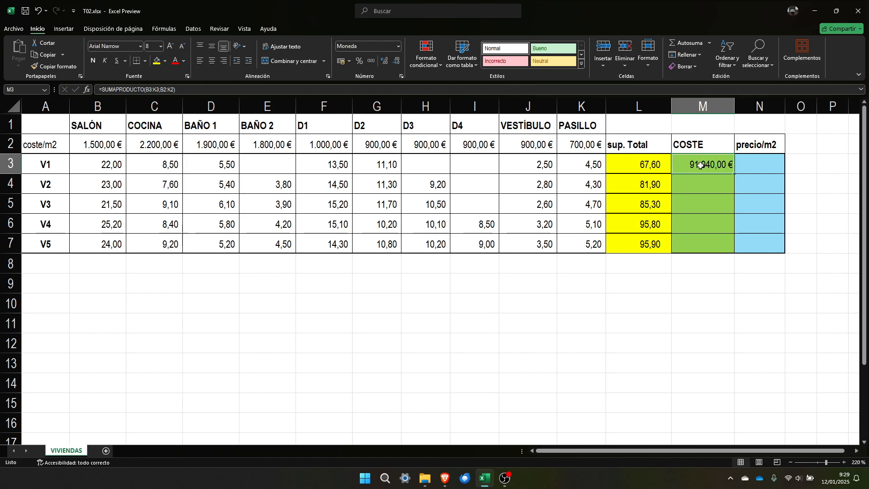
# Check the ranges of M3's SUMAPRODUCTO formula and copy it into M4, V2's COSTE cell
pyautogui.doubleClick(701, 166)
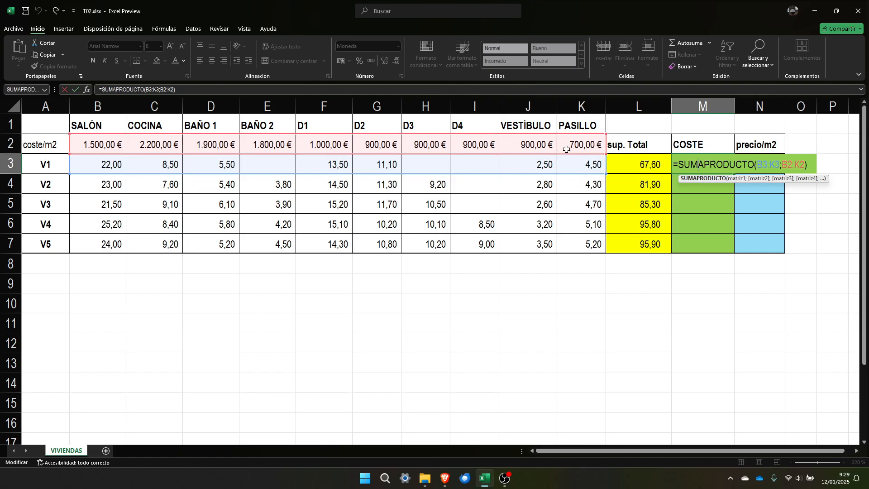
pyautogui.hotkey('ctrl', 'Return')
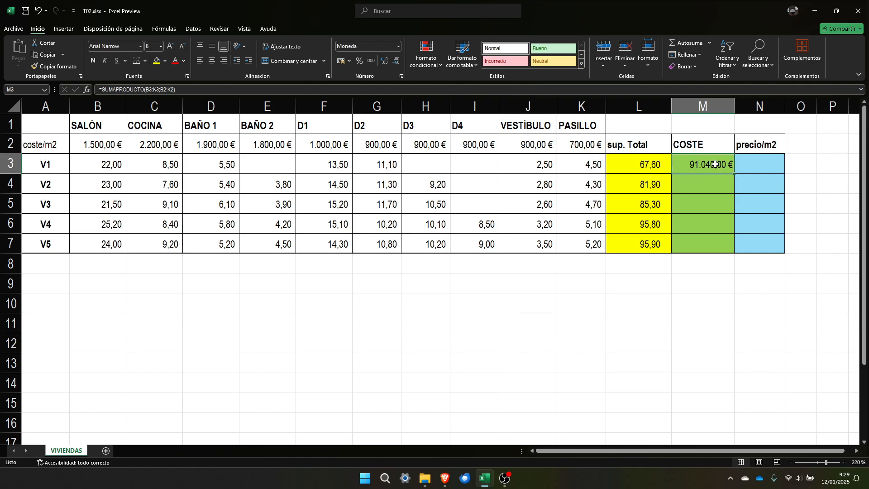
pyautogui.hotkey('ctrl', 'c')
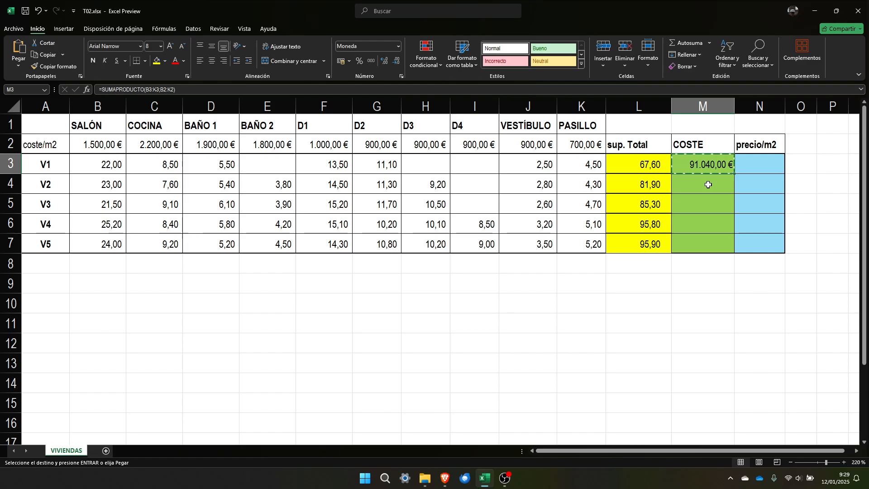
pyautogui.click(708, 184)
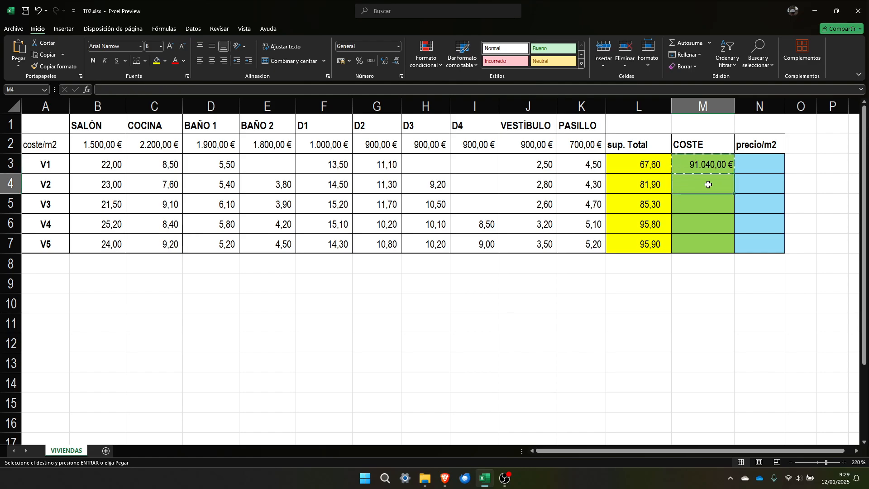
pyautogui.hotkey('ctrl', 'v')
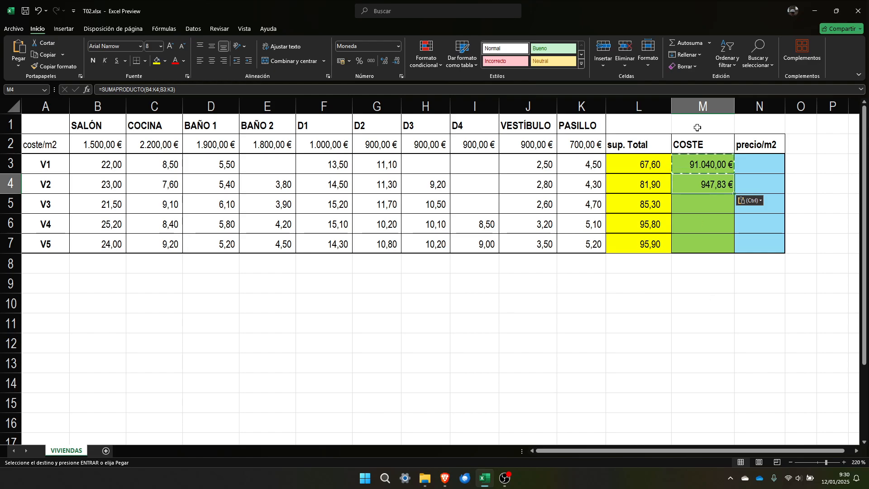
pyautogui.press('Escape')
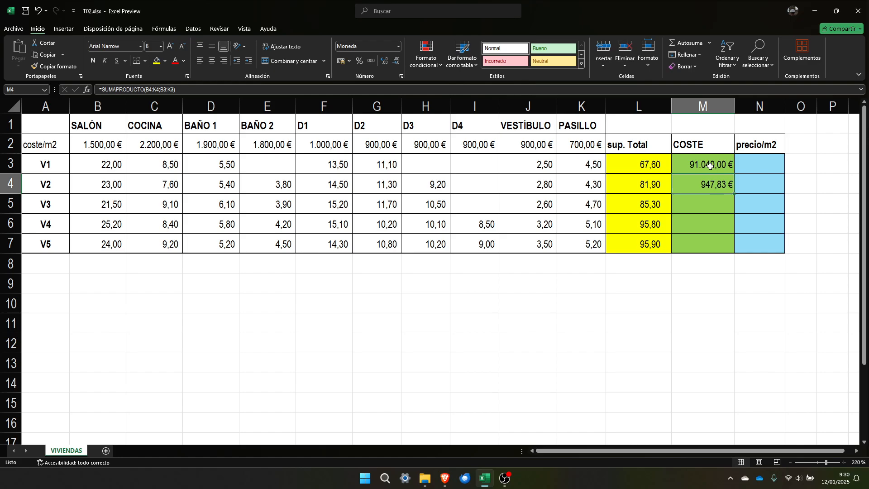
# Compare the formulas in M3 and M4, and move M4's second SUMAPRODUCTO range to the costs per m2 in B2:K2
pyautogui.doubleClick(710, 166)
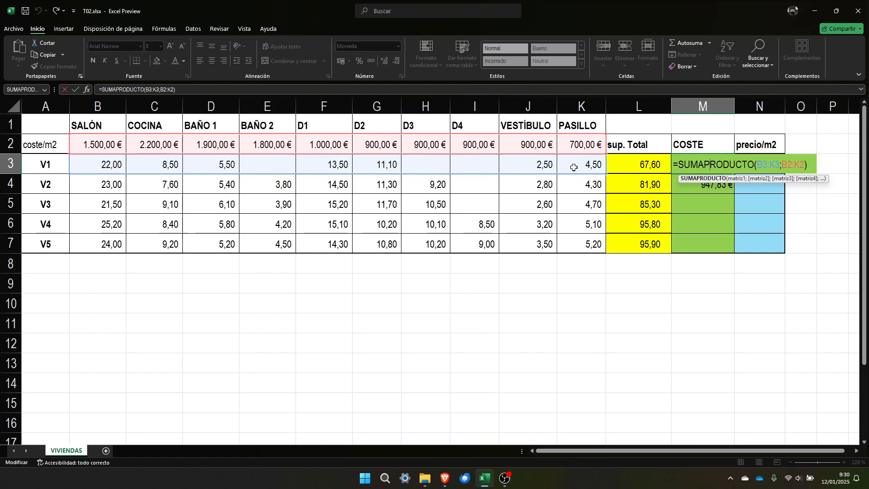
pyautogui.hotkey('ctrl', 'Return')
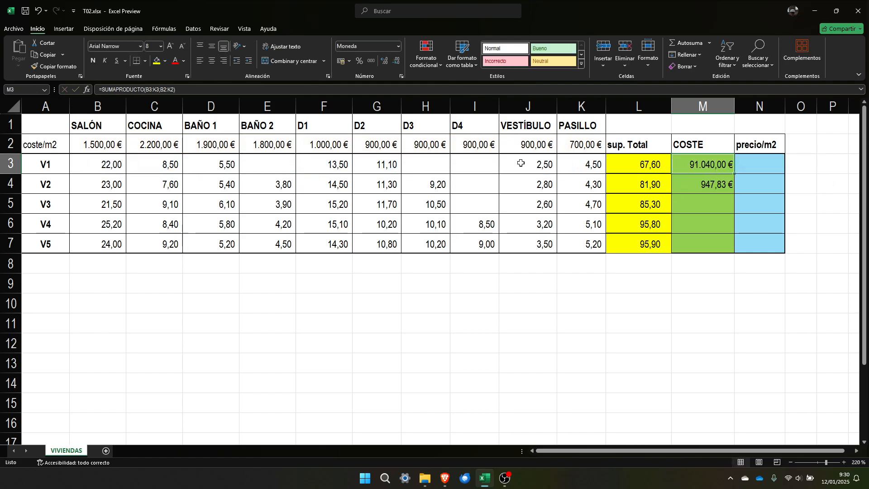
pyautogui.doubleClick(714, 188)
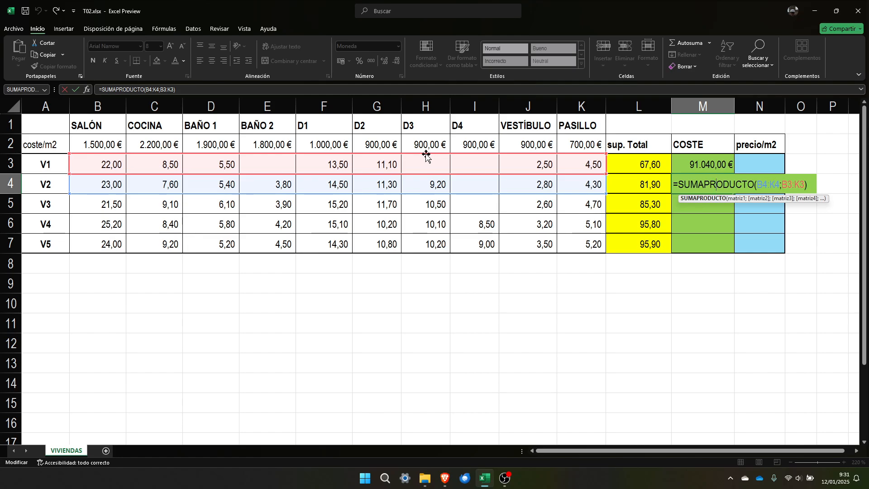
pyautogui.moveTo(426, 155); pyautogui.dragTo(426, 149)
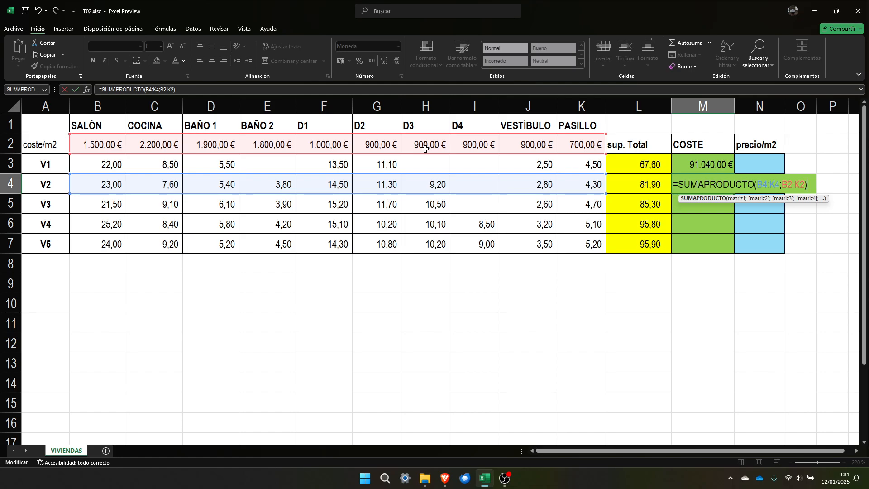
pyautogui.press('Return')
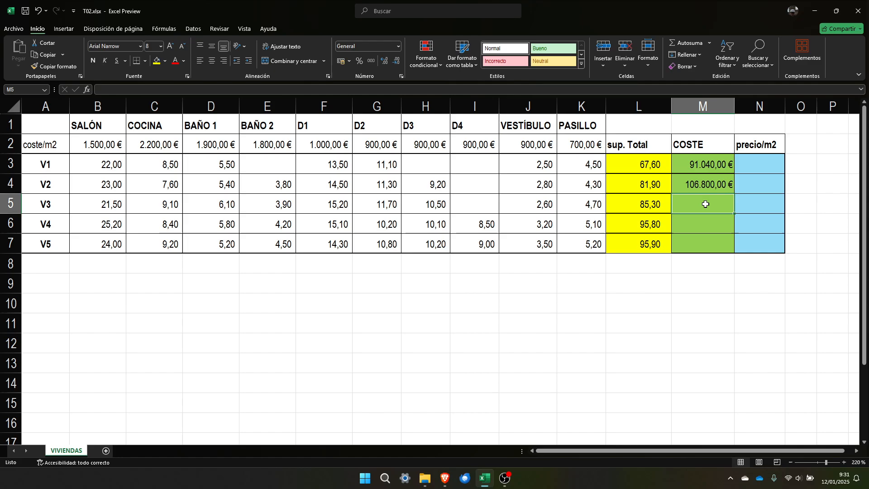
# Clear the formula from M4, V2's COSTE cell
pyautogui.click(708, 184)
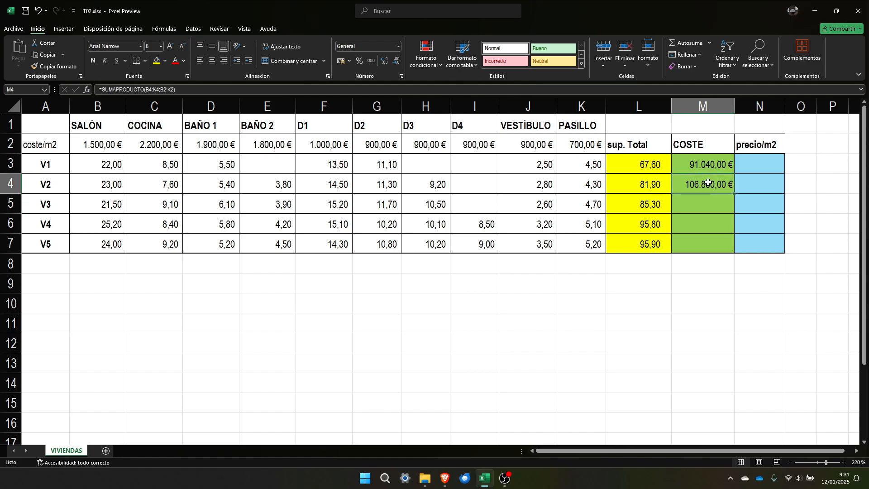
pyautogui.press('Delete')
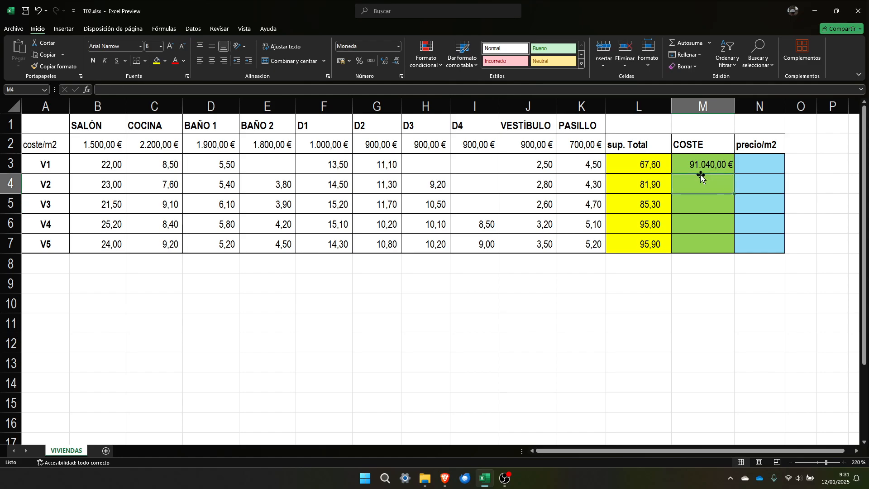
# Make the cost range in M3's formula absolute so it reads =SUMAPRODUCTO(B3:K3;$B$2:$K$2)
pyautogui.click(705, 165)
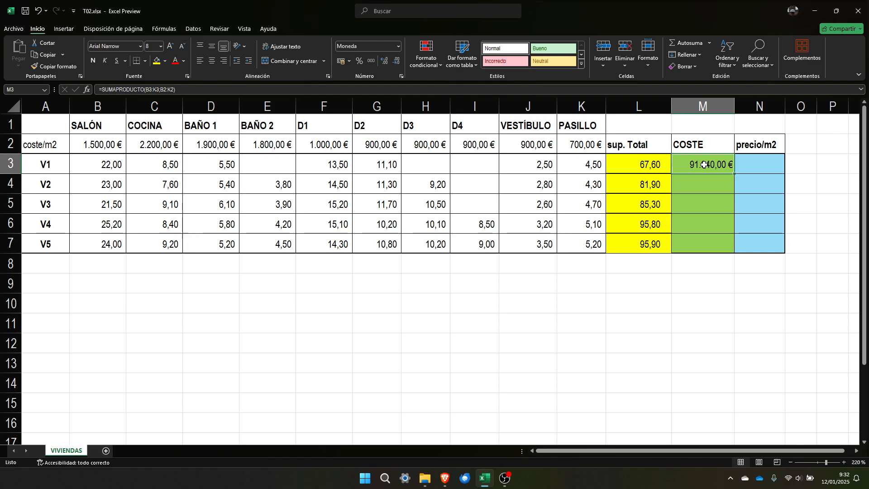
pyautogui.doubleClick(704, 165)
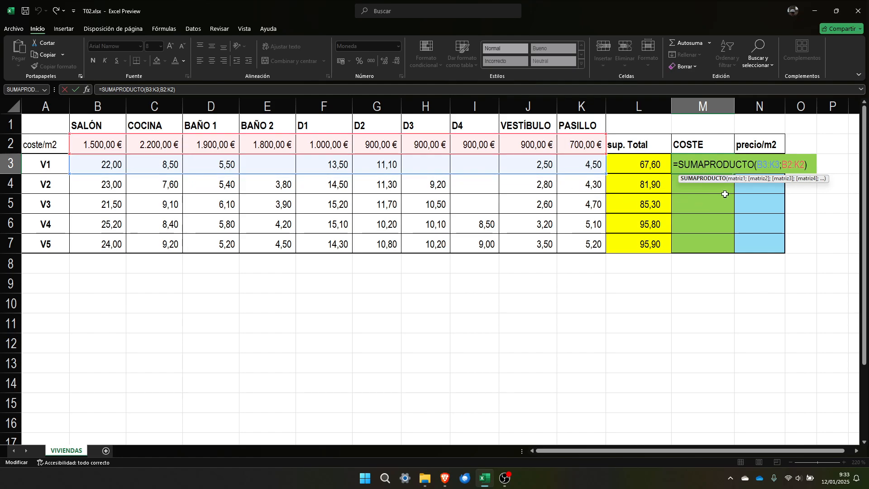
pyautogui.click(788, 164)
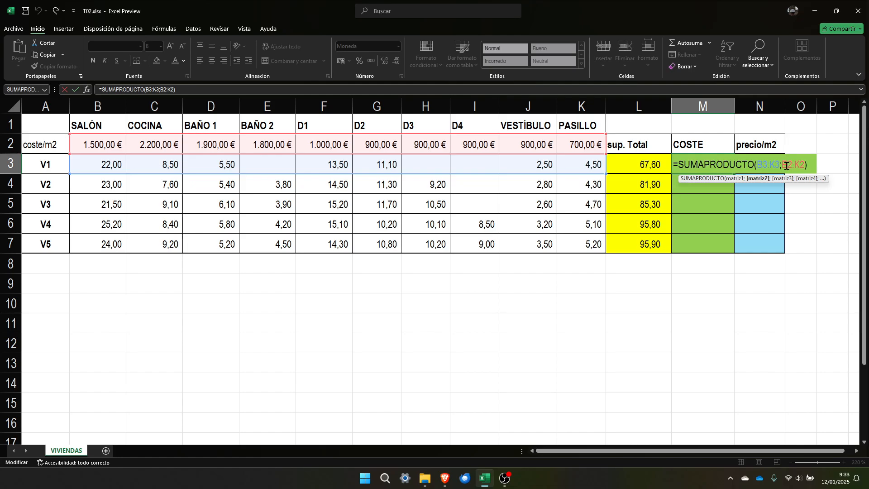
pyautogui.press('F4')
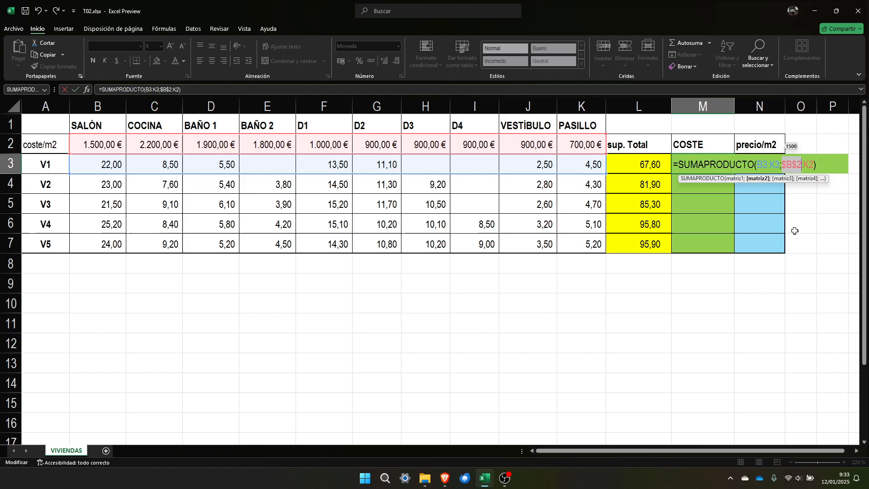
pyautogui.click(810, 164)
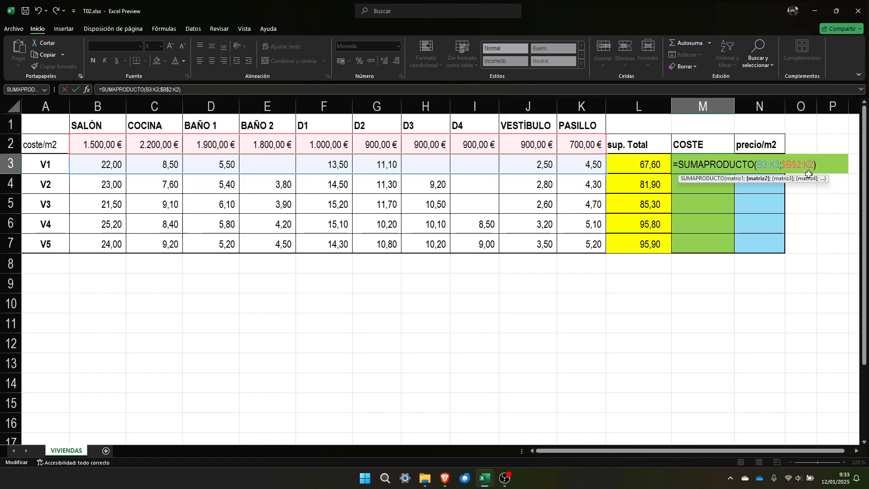
pyautogui.press('F4')
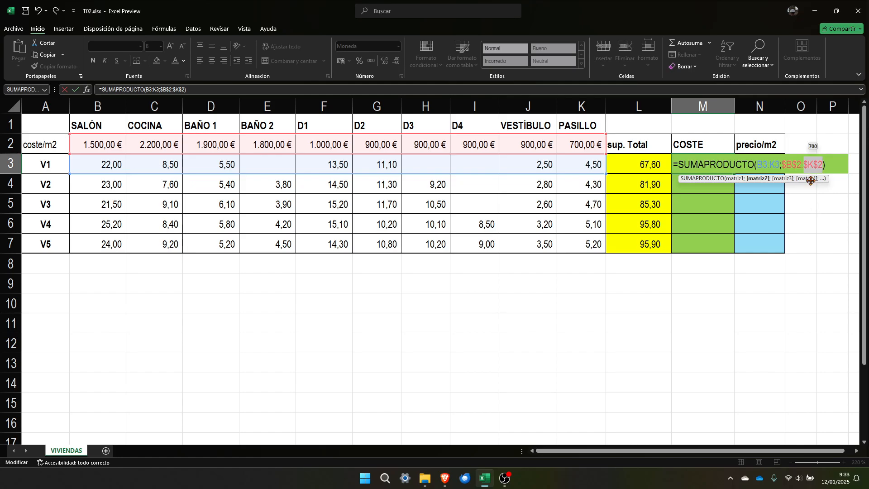
pyautogui.press('Return')
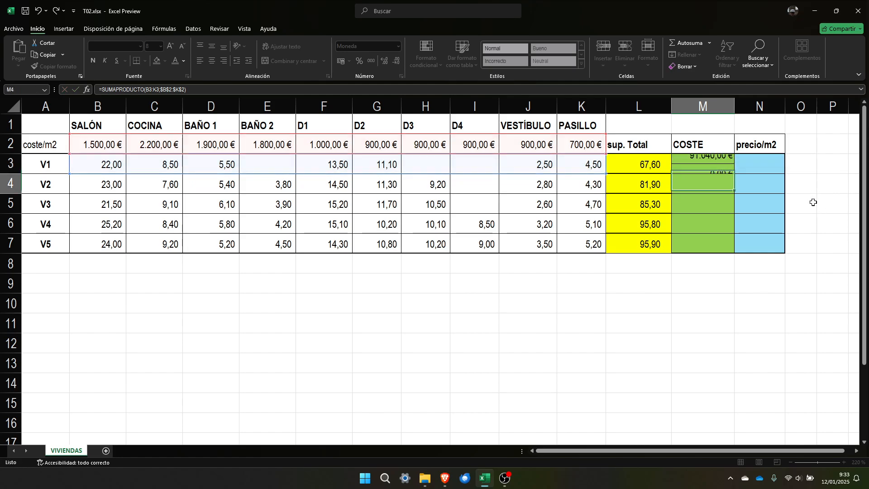
pyautogui.click(691, 165)
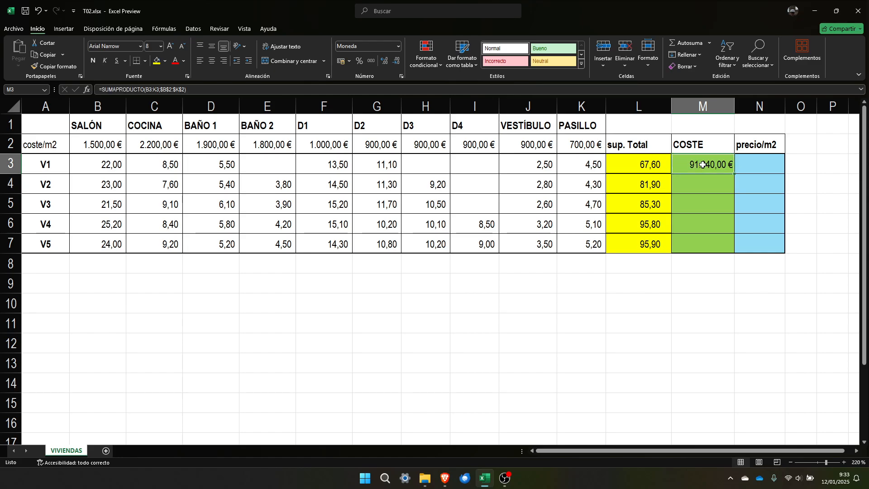
# Check the ranges in M3's cost formula and copy it to the remaining COSTE cells M4:M7
pyautogui.doubleClick(703, 165)
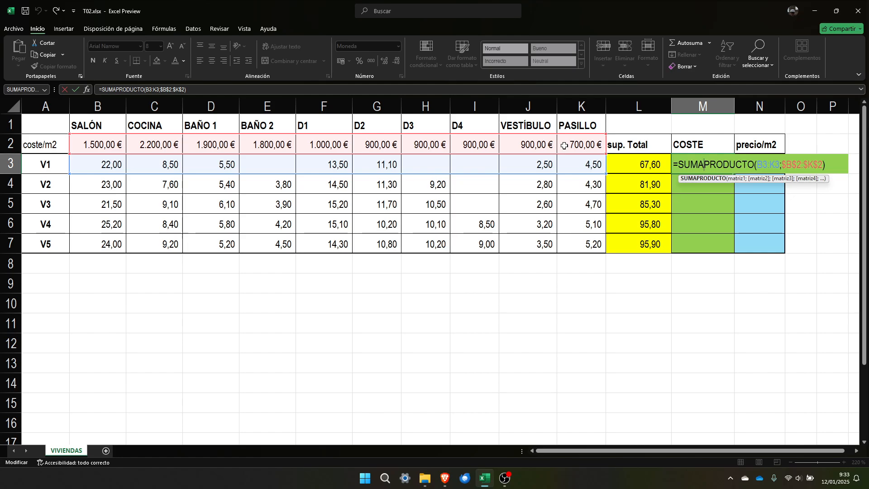
pyautogui.hotkey('ctrl', 'Return')
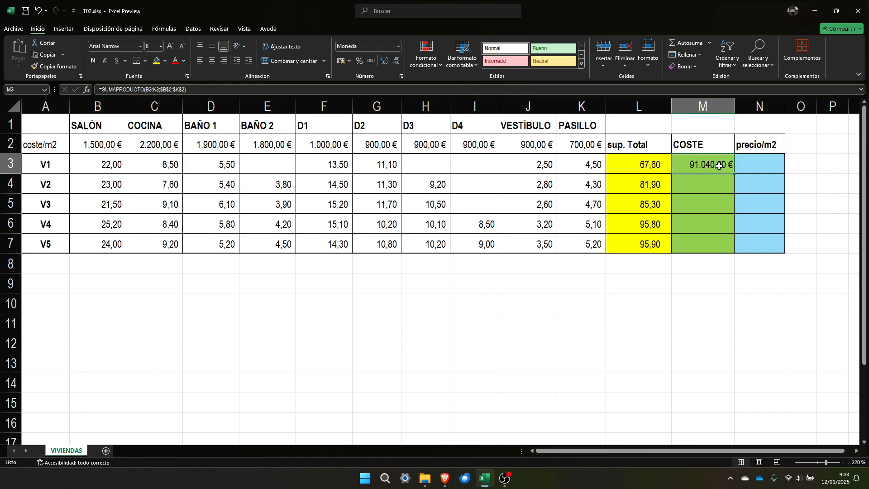
pyautogui.hotkey('ctrl', 'c')
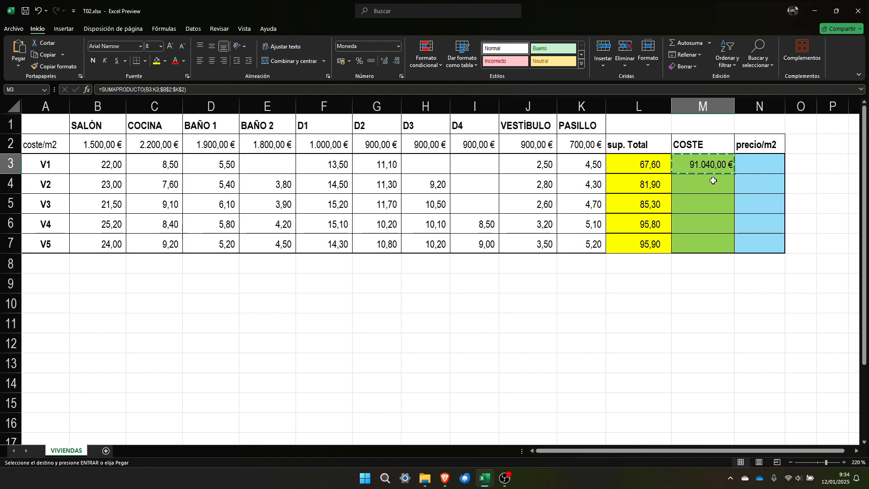
pyautogui.moveTo(713, 180); pyautogui.dragTo(711, 238)
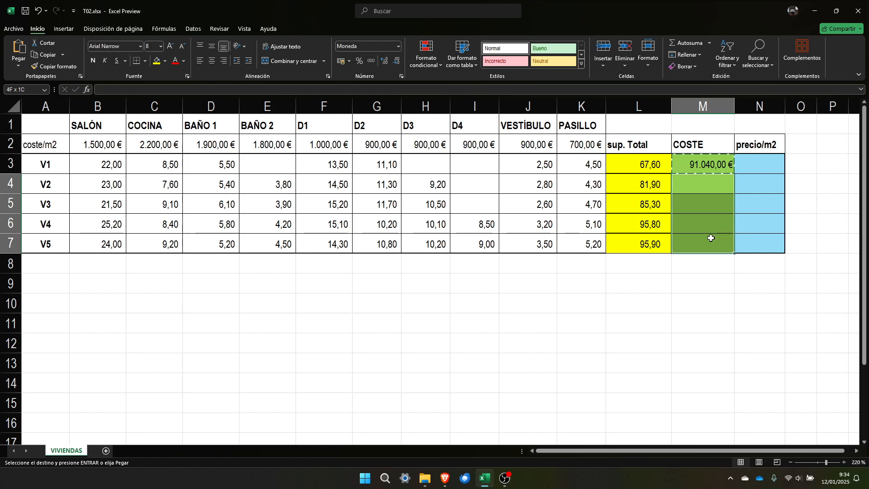
pyautogui.moveTo(711, 238); pyautogui.dragTo(711, 240)
pyautogui.hotkey('ctrl', 'v')
pyautogui.click(711, 284)
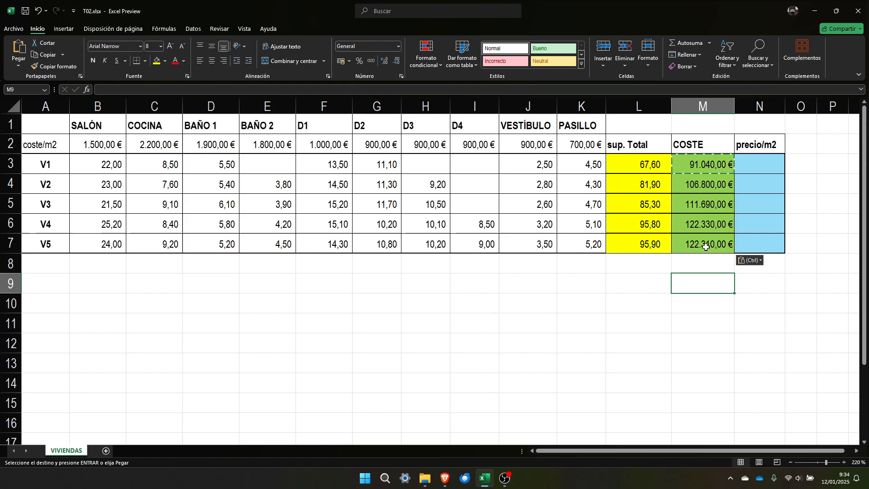
# Inspect which surface and cost ranges V4's COSTE formula in M6 refers to
pyautogui.click(705, 224)
pyautogui.doubleClick(704, 225)
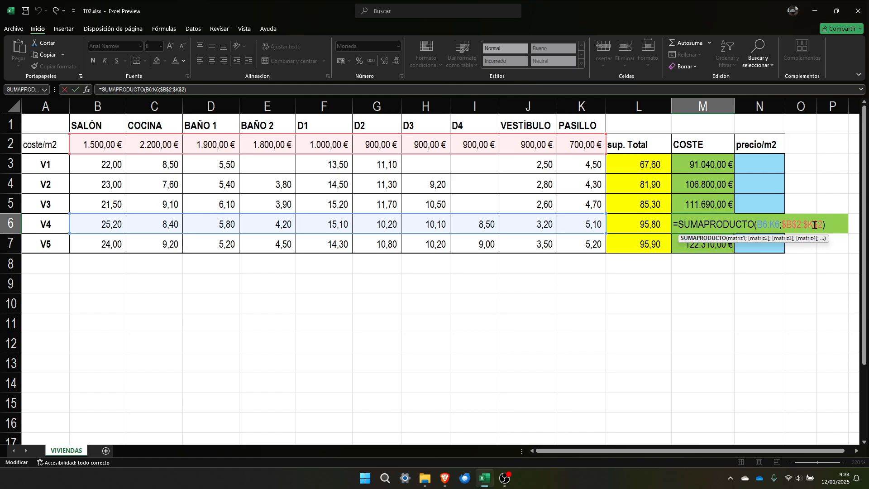
pyautogui.hotkey('ctrl', 'Return')
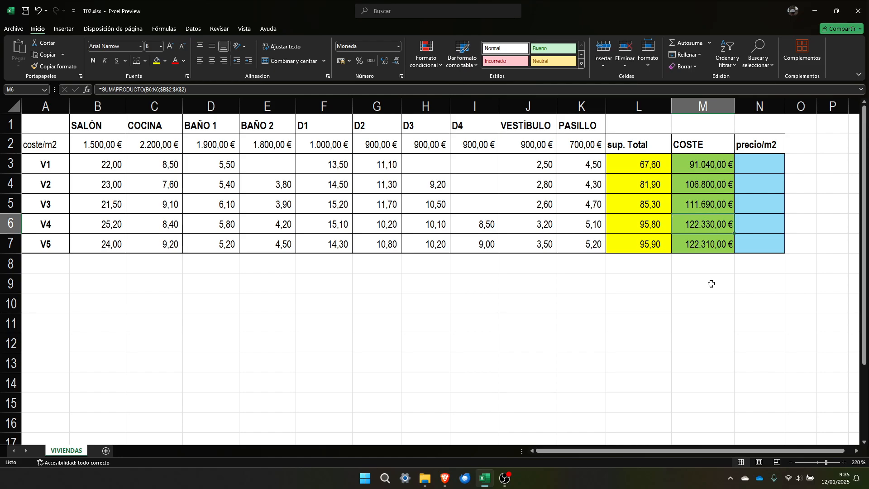
# Compare the SUMAPRODUCTO formulas from M3 to M7, examining each row's surface range and the absolute cost range, and return to M3
pyautogui.doubleClick(712, 164)
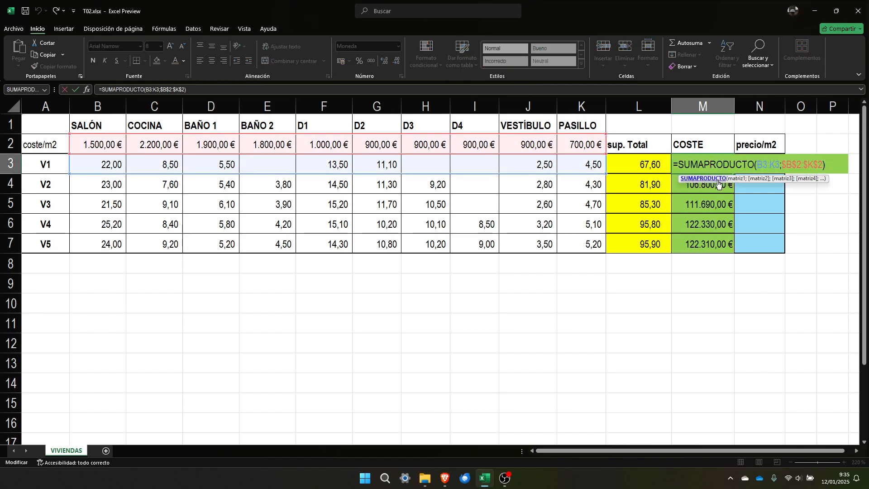
pyautogui.doubleClick(688, 185)
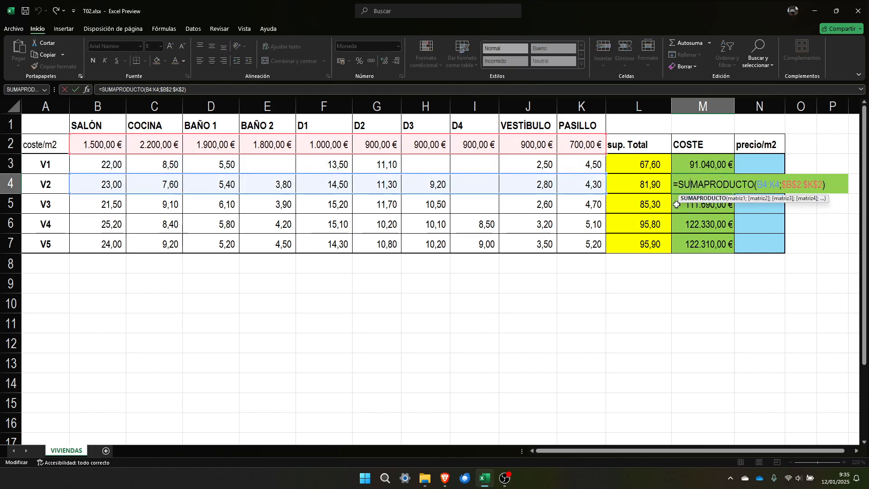
pyautogui.doubleClick(684, 203)
pyautogui.click(686, 225)
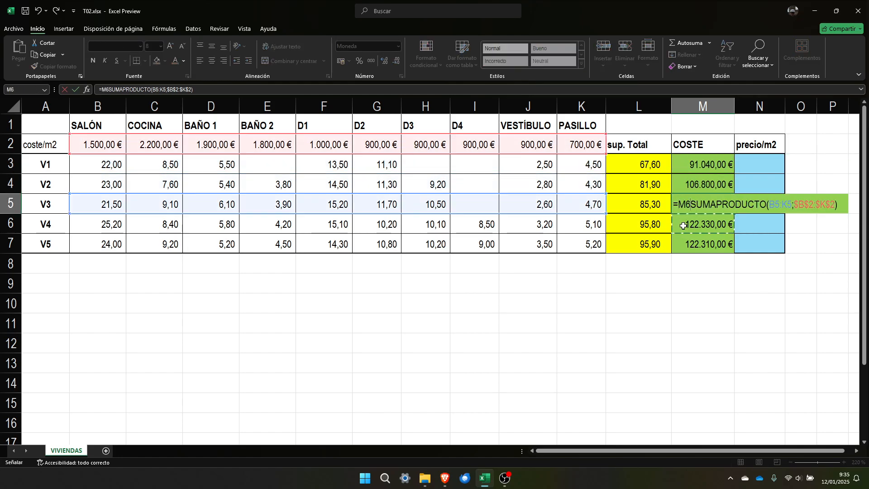
pyautogui.press('Escape')
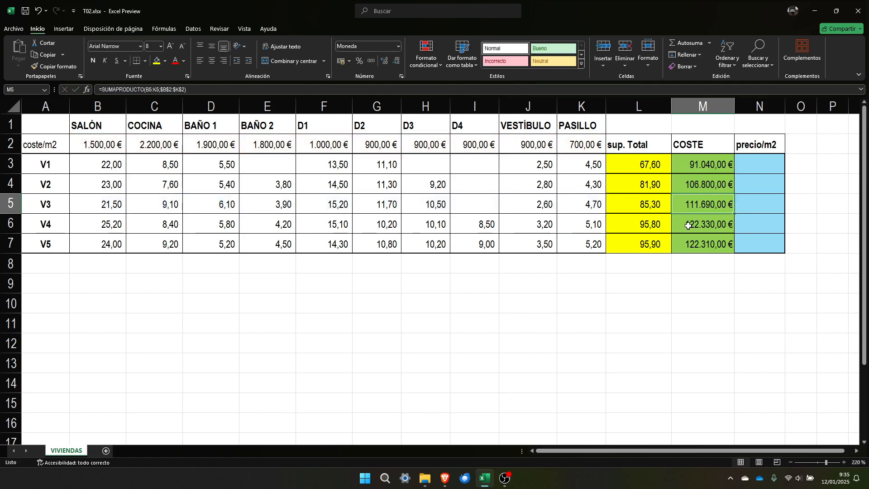
pyautogui.doubleClick(687, 224)
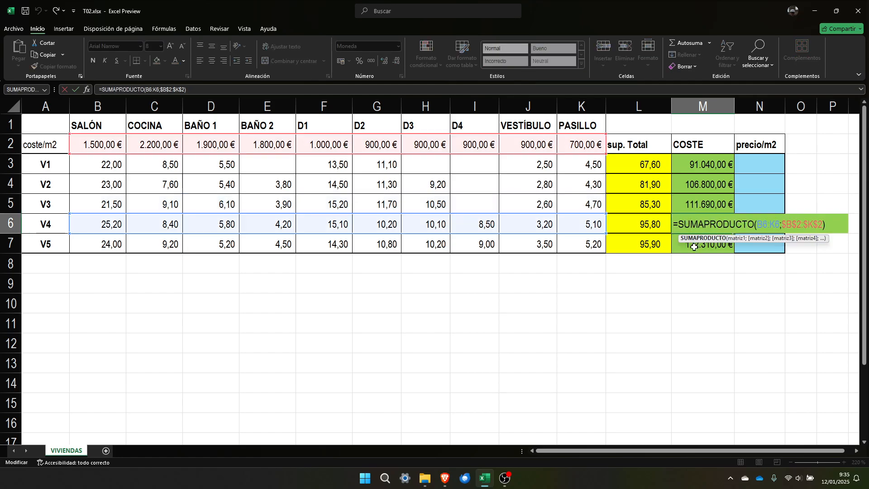
pyautogui.doubleClick(690, 245)
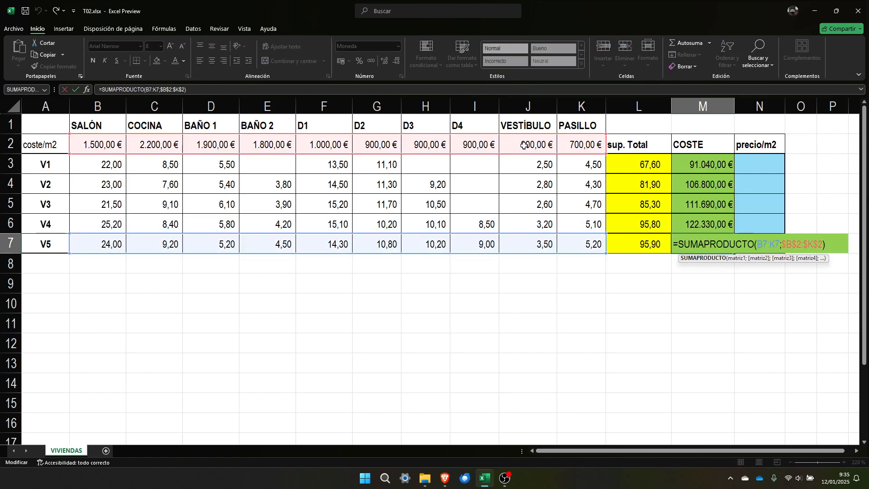
pyautogui.hotkey('ctrl', 'Return')
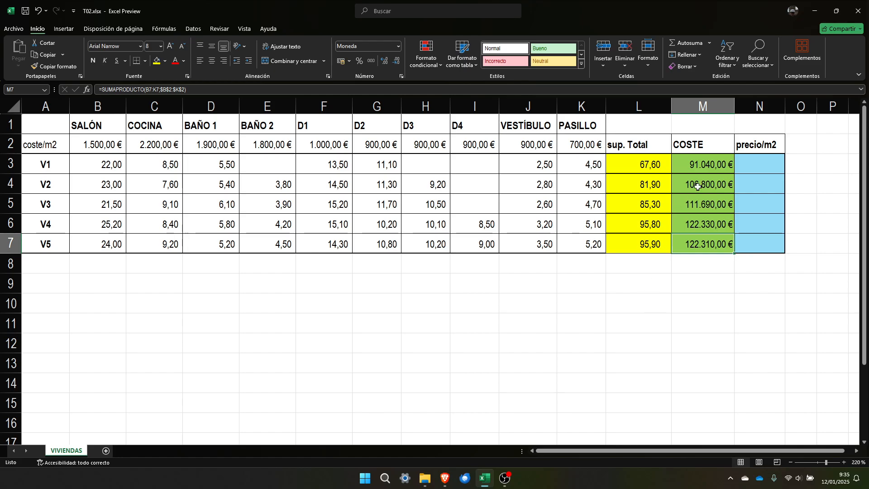
pyautogui.click(712, 164)
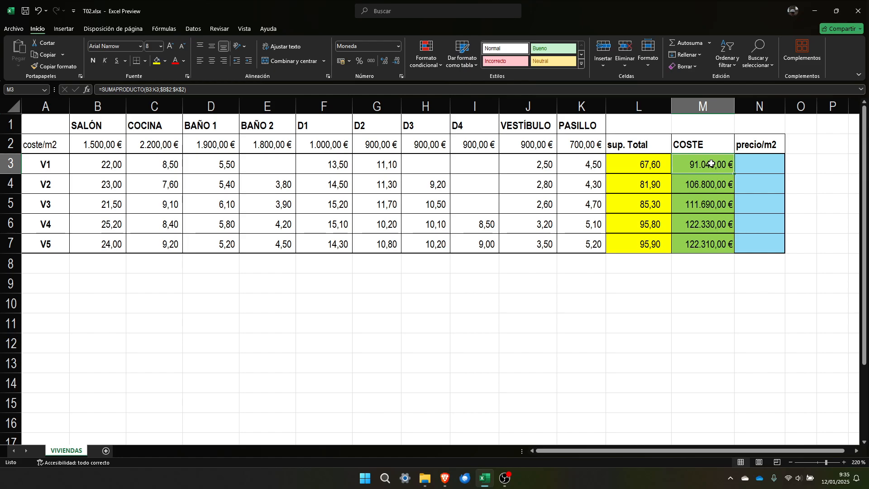
pyautogui.doubleClick(712, 163)
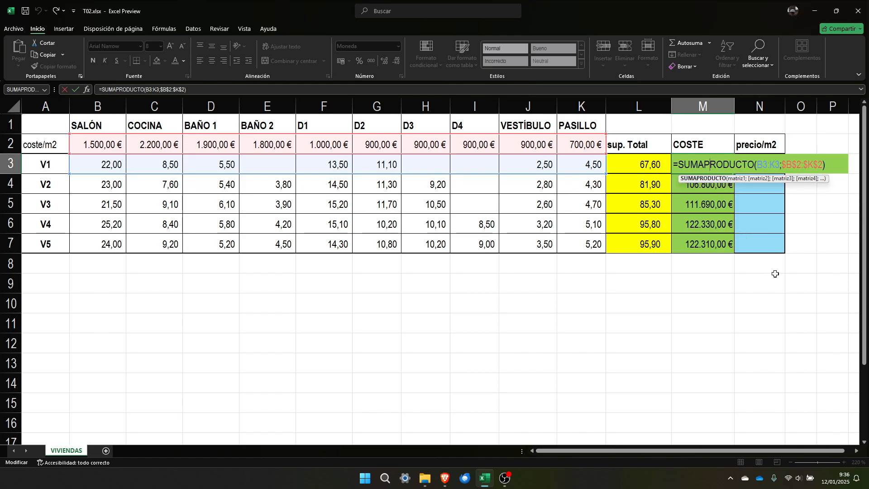
pyautogui.hotkey('ctrl', 'Return')
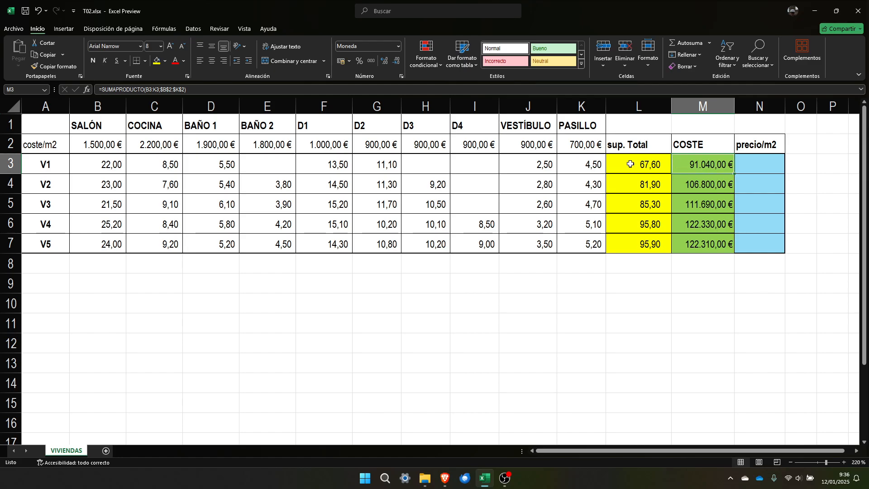
# Widen the precio/m2 column and enter =M3/L3 in N3 to divide V1's cost by its total surface
pyautogui.click(758, 165)
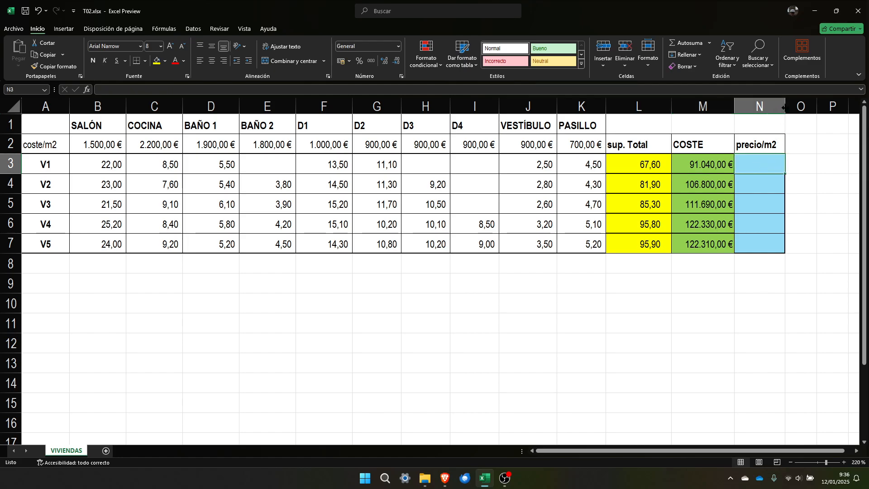
pyautogui.moveTo(785, 108); pyautogui.dragTo(805, 112)
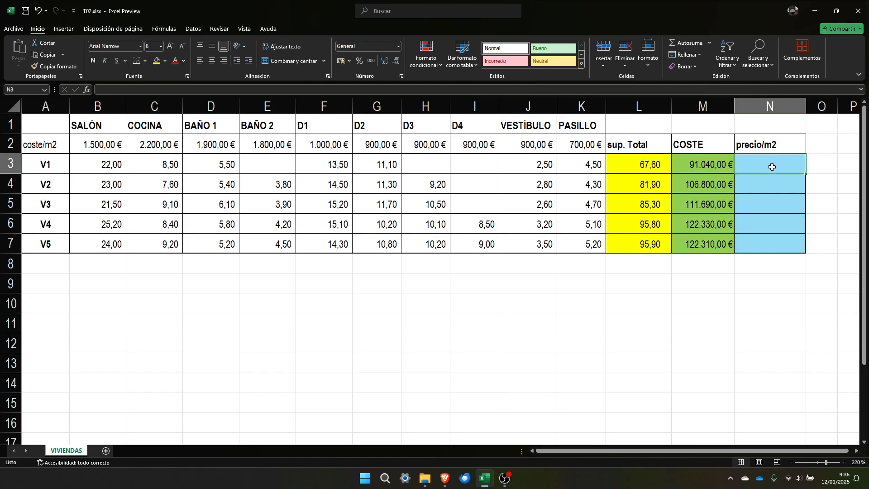
pyautogui.write('=')
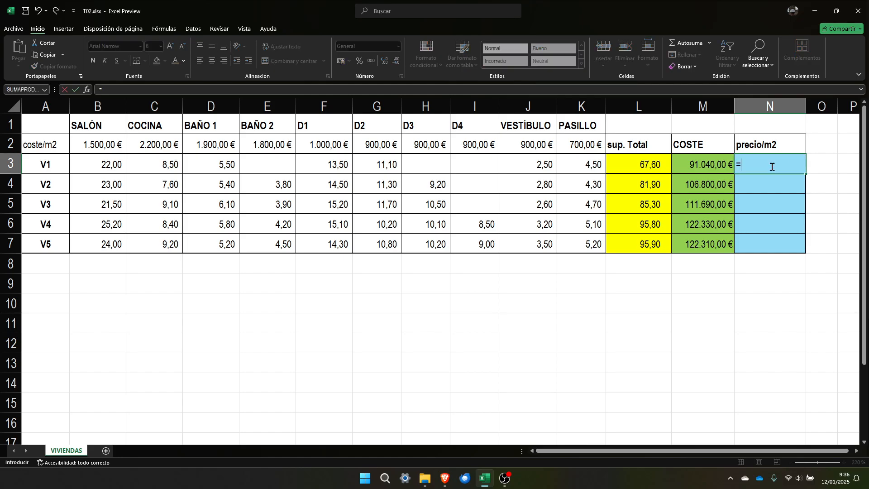
pyautogui.click(709, 165)
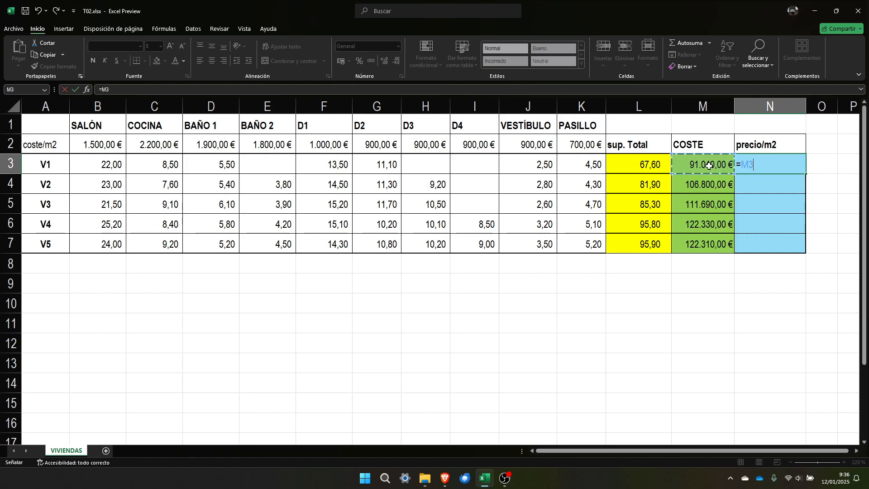
pyautogui.write('/')
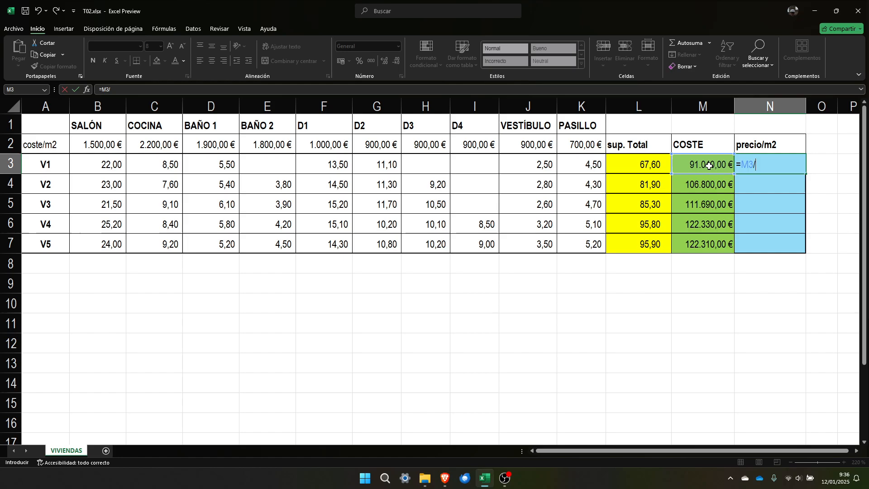
pyautogui.click(650, 166)
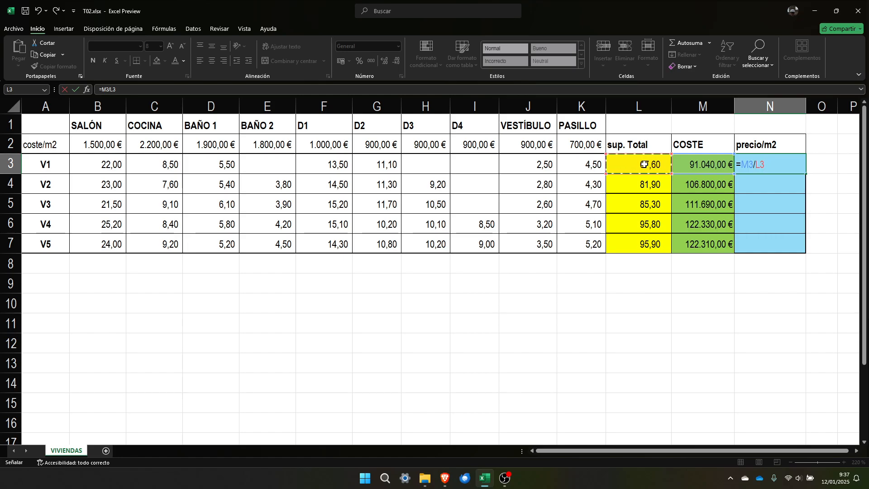
pyautogui.press('Return')
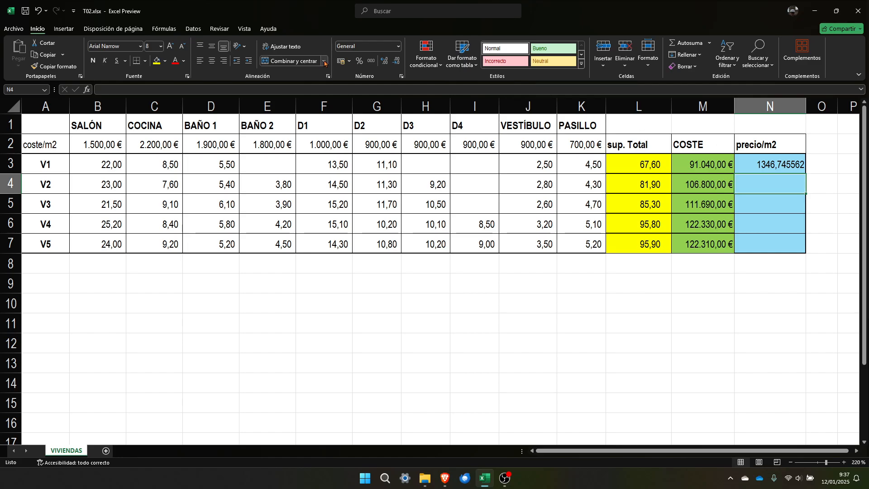
# Apply the euro accounting format to N3 and fill its formula down to N7
pyautogui.click(343, 61)
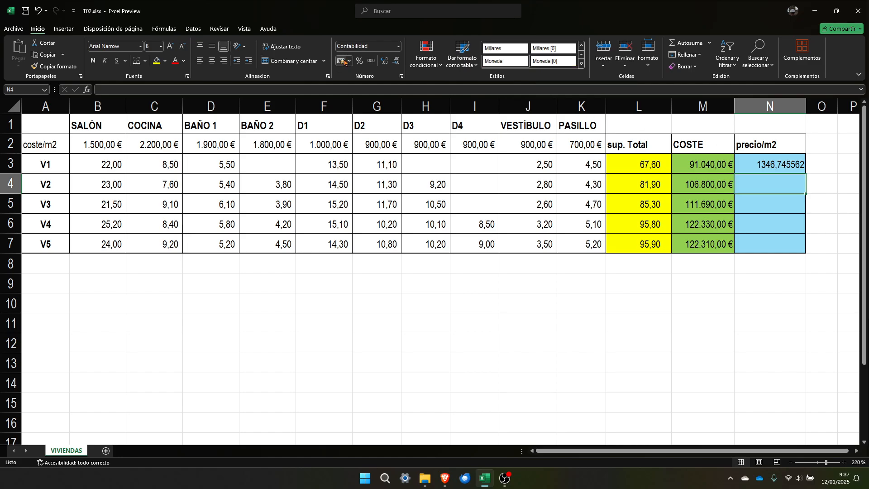
pyautogui.click(770, 164)
pyautogui.click(342, 61)
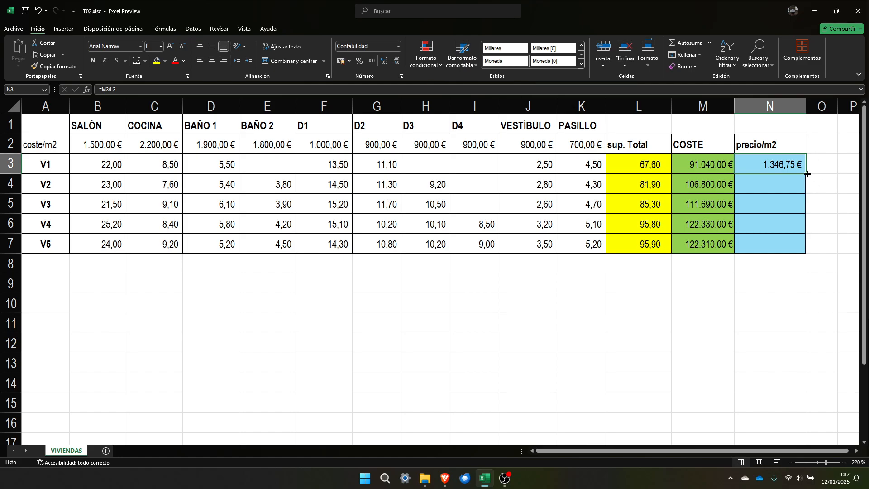
pyautogui.moveTo(805, 173); pyautogui.dragTo(797, 246)
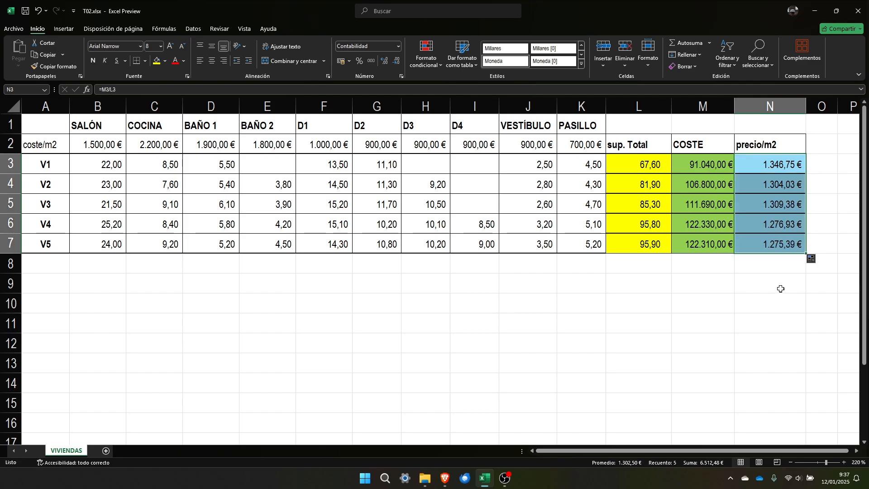
# Check the price per square metre formulas in N3 to N7 one by one
pyautogui.click(779, 167)
pyautogui.click(777, 185)
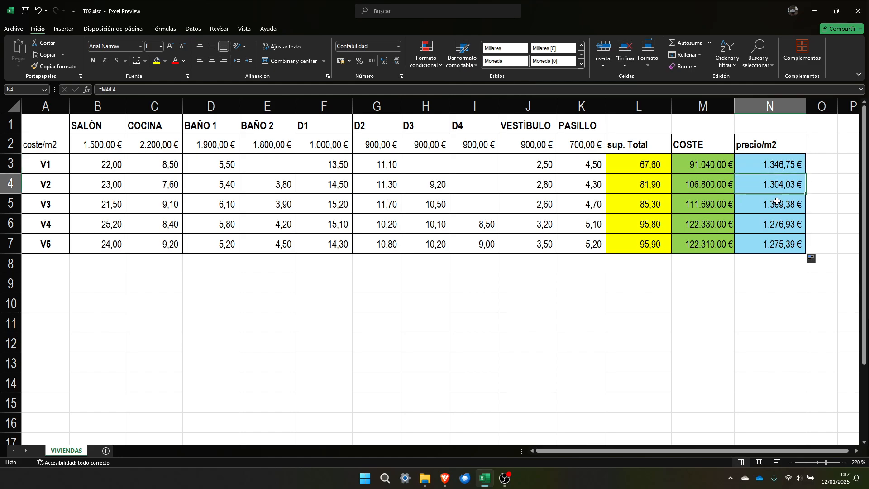
pyautogui.click(776, 204)
pyautogui.click(776, 224)
pyautogui.click(780, 240)
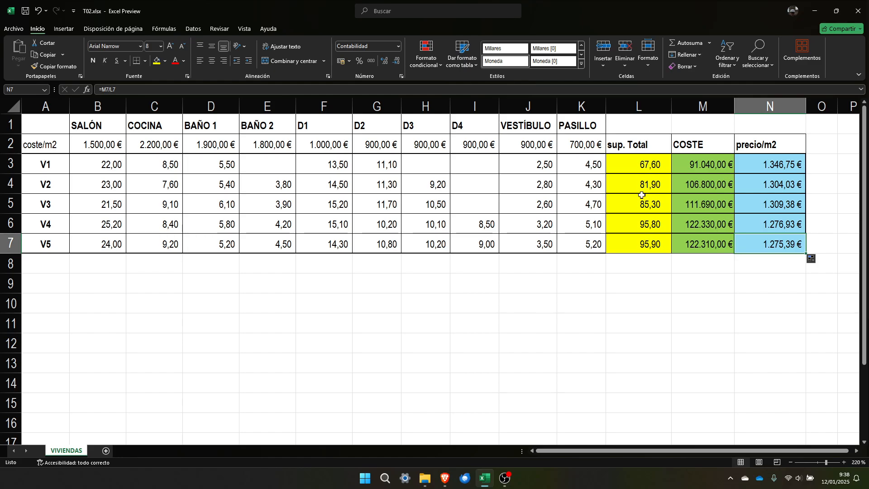
# Give V1's total surface in L3 a custom number format of 0,00 "m2", based on the 0,00 code
pyautogui.click(652, 166)
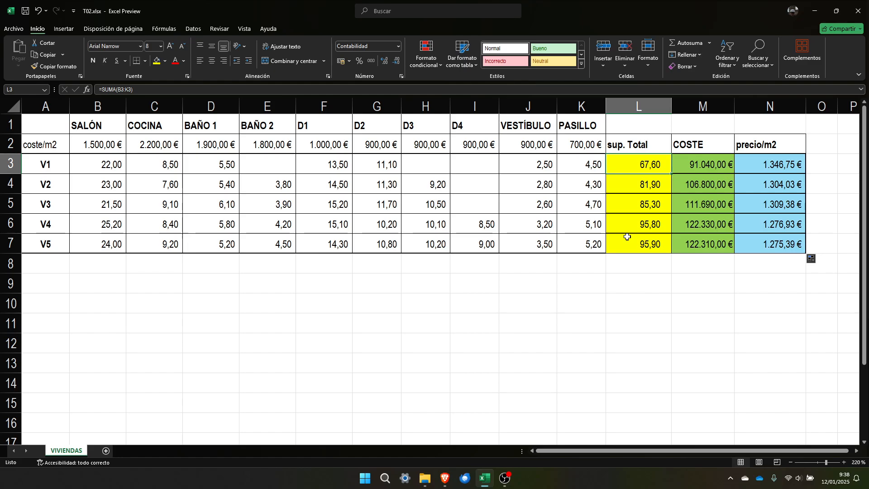
pyautogui.rightClick(645, 168)
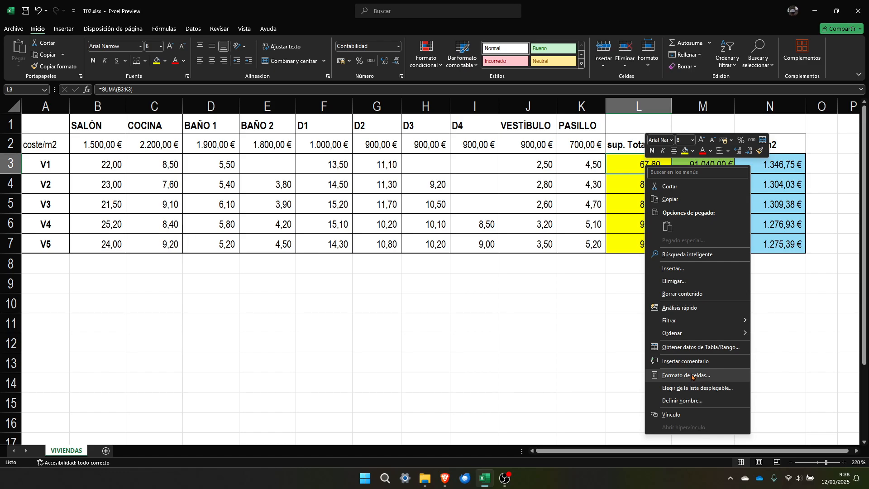
pyautogui.click(690, 377)
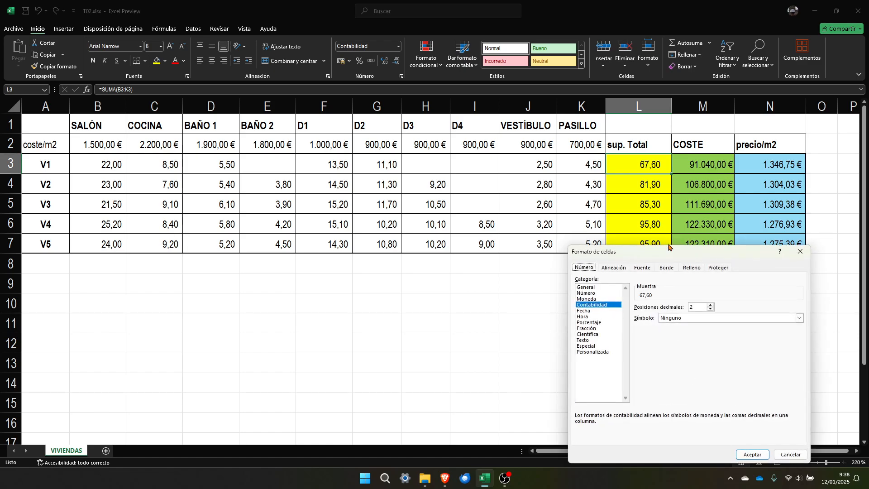
pyautogui.moveTo(670, 253); pyautogui.dragTo(399, 154)
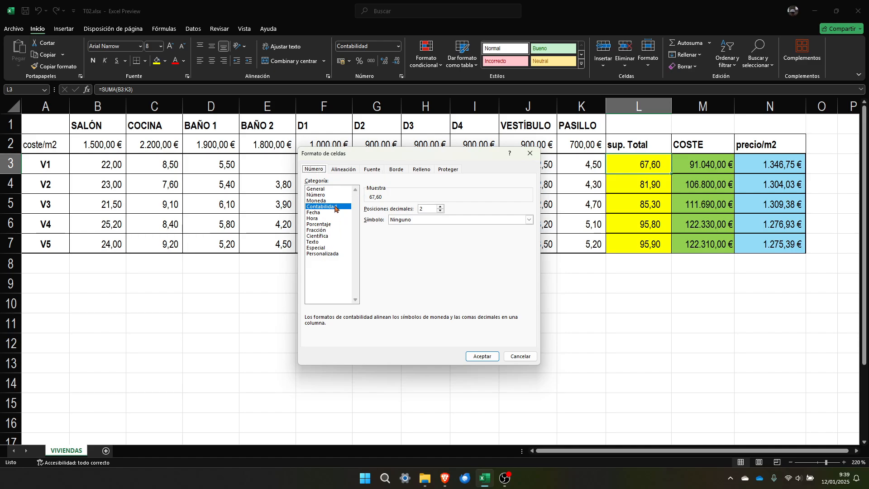
pyautogui.click(321, 254)
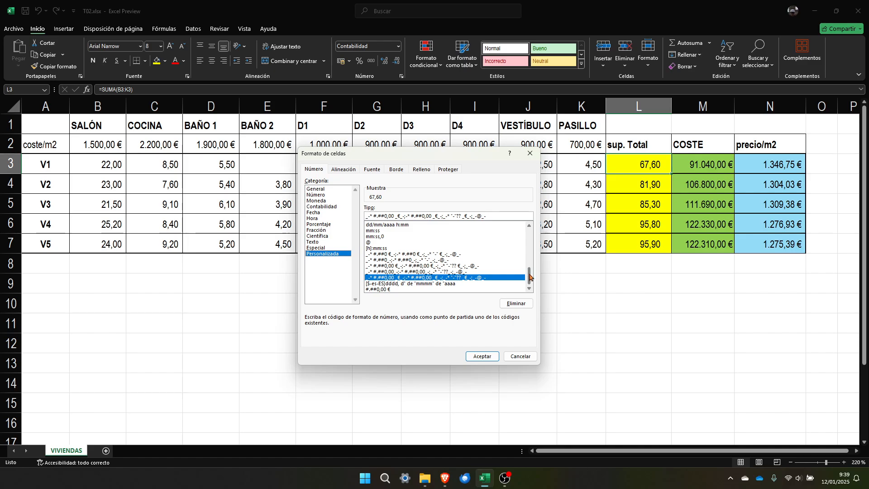
pyautogui.moveTo(531, 277); pyautogui.dragTo(528, 227)
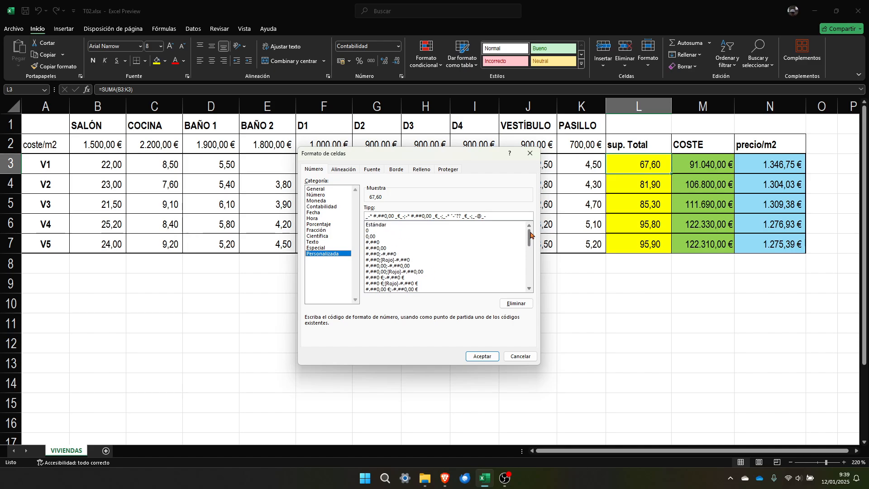
pyautogui.click(377, 236)
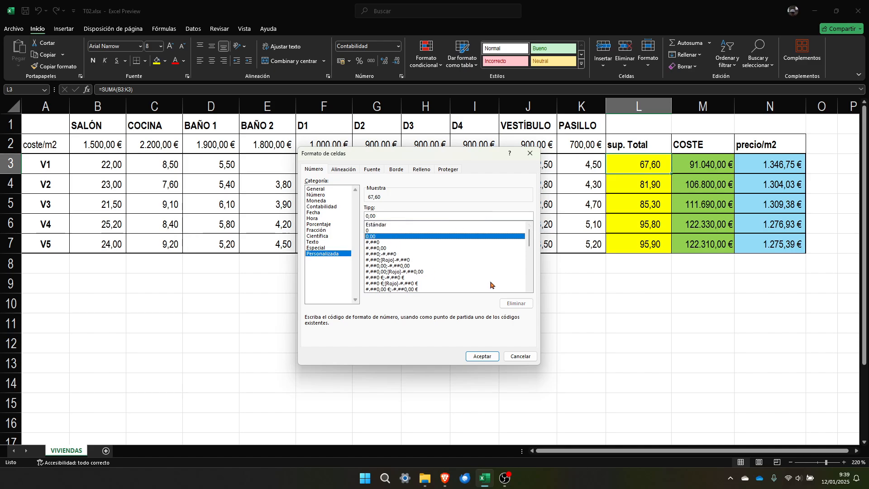
pyautogui.moveTo(473, 156); pyautogui.dragTo(368, 199)
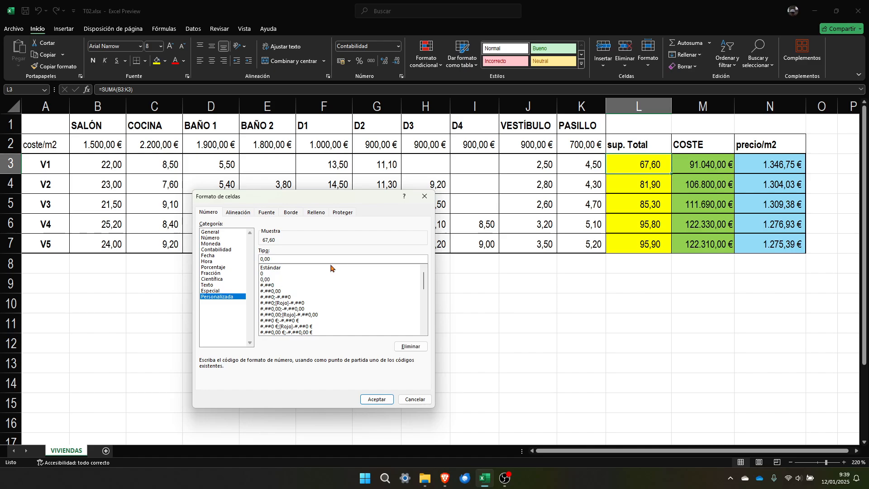
pyautogui.write('"m2')
pyautogui.click(376, 400)
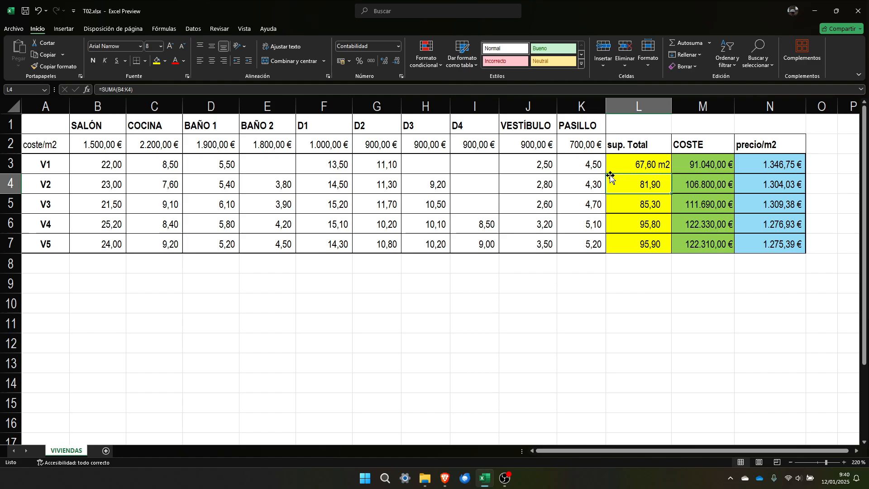
# Replace L4's sum formula with the literal text 81,90 m2, and examine the effect on M4 and N4 compared with L3
pyautogui.write('81,')
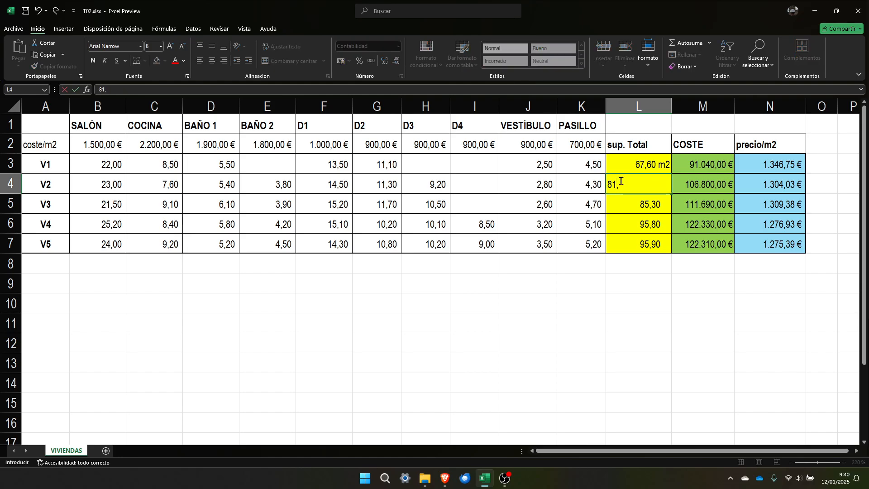
pyautogui.write('9 n2')
pyautogui.click(627, 182)
pyautogui.write('0')
pyautogui.press('Delete')
pyautogui.write('m2')
pyautogui.press('Return')
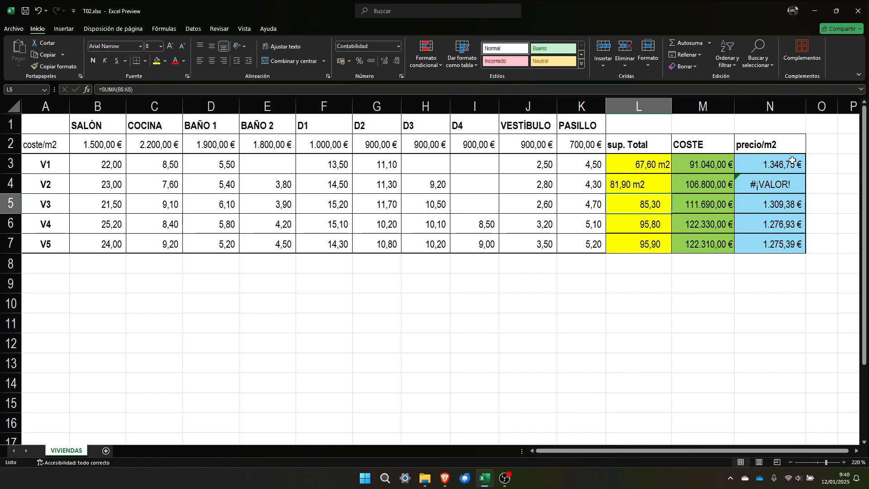
pyautogui.click(646, 186)
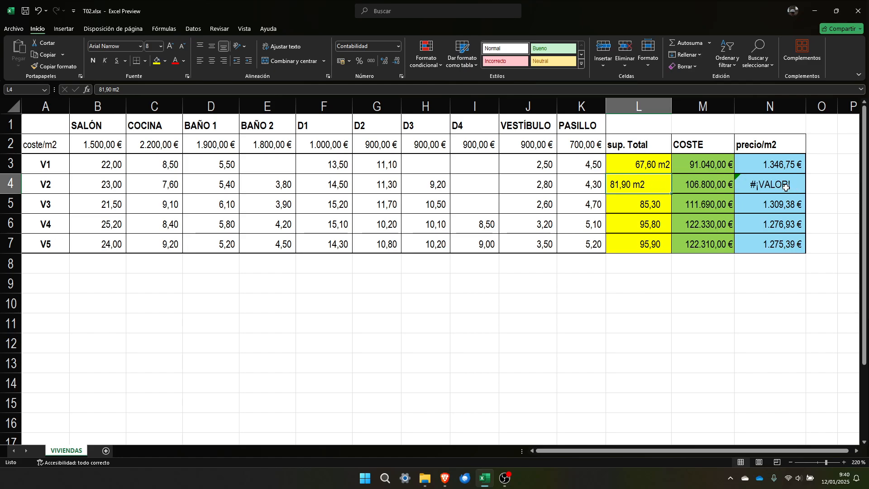
pyautogui.click(713, 186)
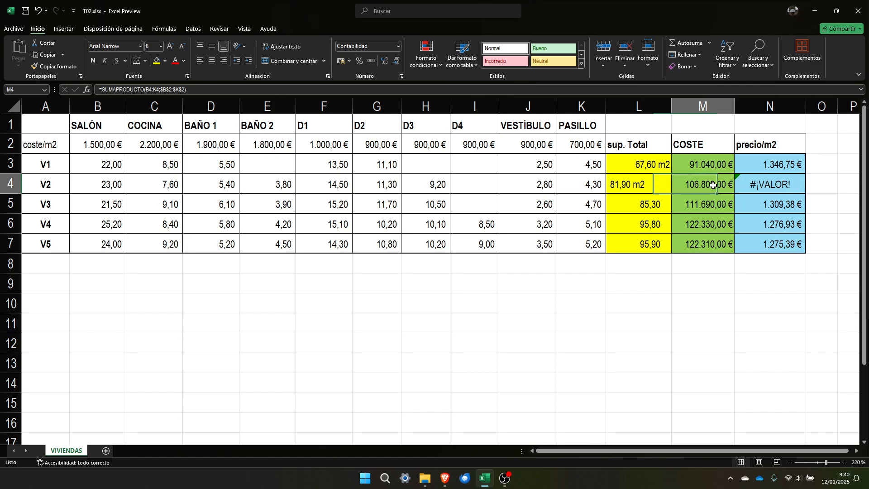
pyautogui.click(760, 186)
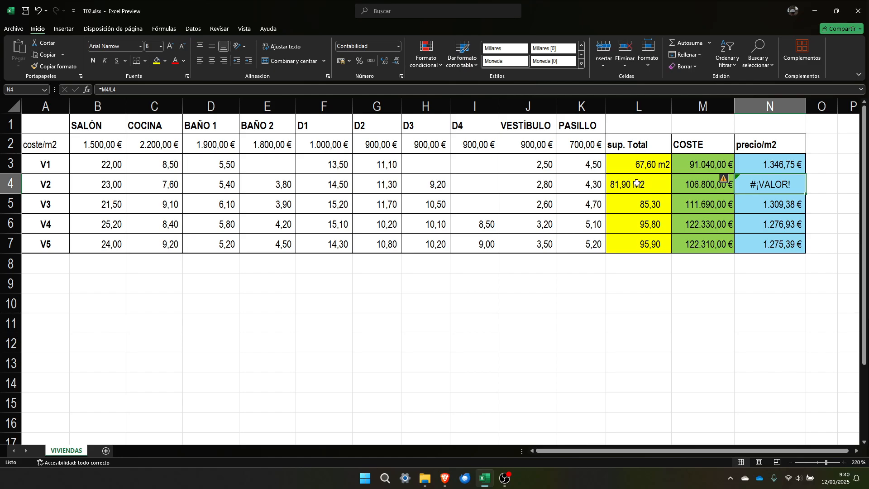
pyautogui.click(646, 163)
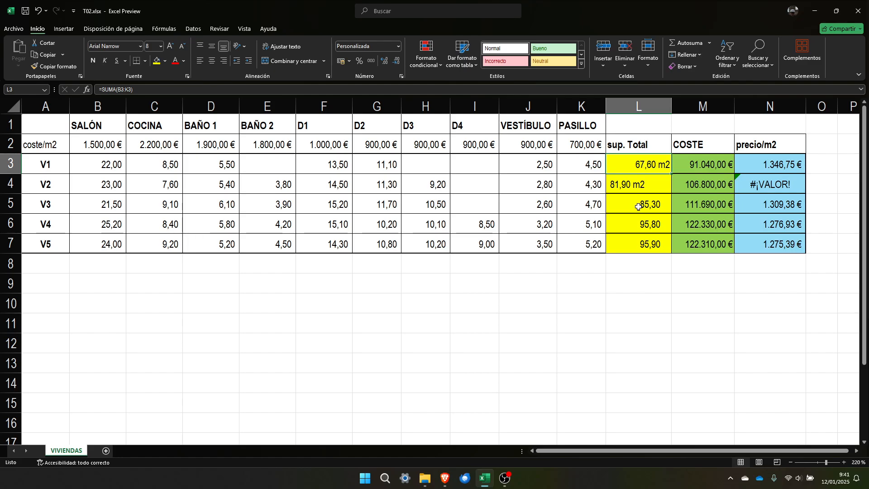
# Apply the custom number format 0,00 "m2" to L5 and fill the cell down to L7
pyautogui.click(638, 207)
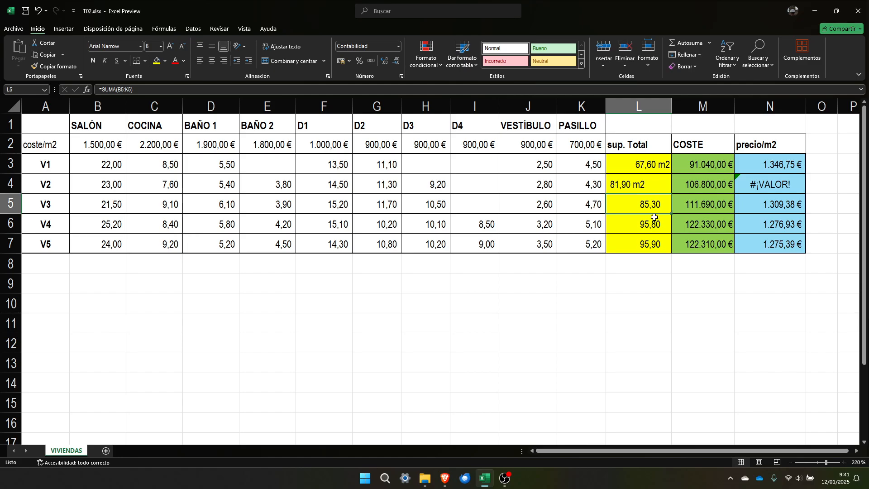
pyautogui.rightClick(632, 208)
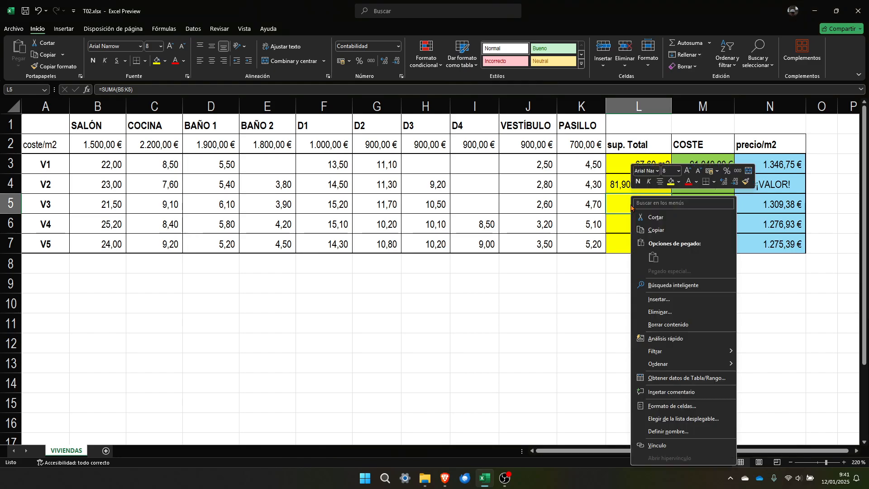
pyautogui.click(661, 406)
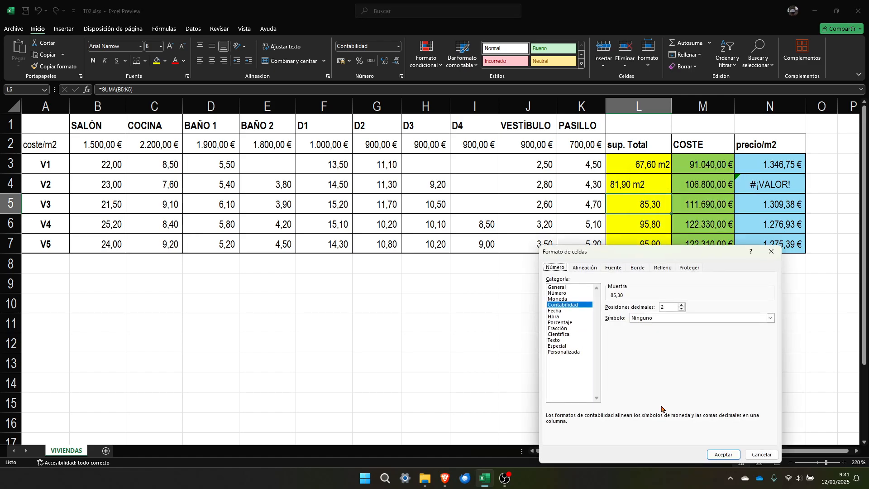
pyautogui.click(569, 353)
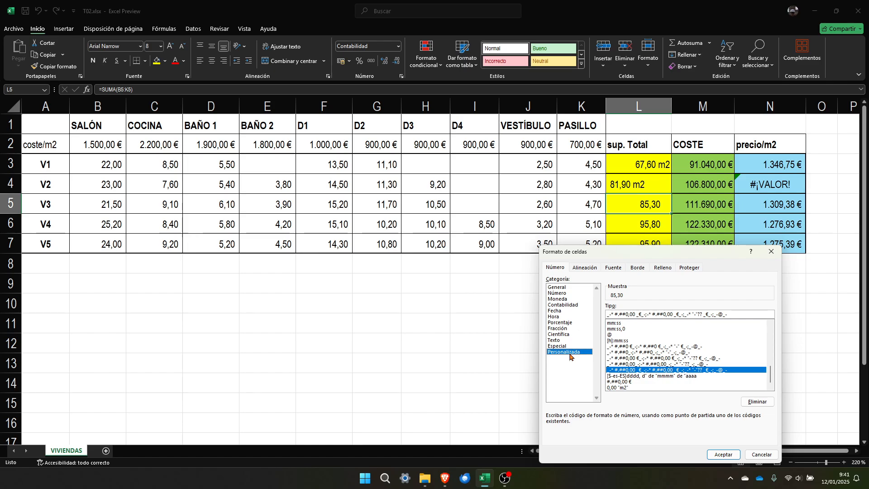
pyautogui.moveTo(771, 374); pyautogui.dragTo(775, 334)
pyautogui.click(617, 335)
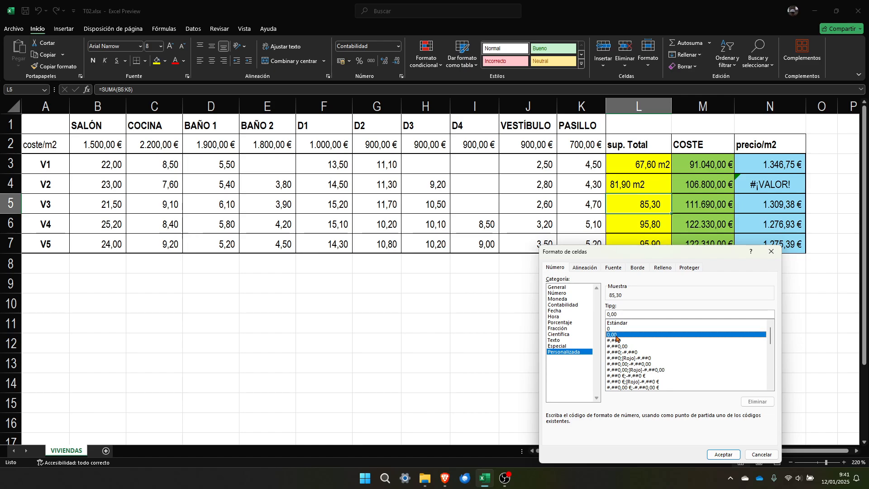
pyautogui.click(623, 312)
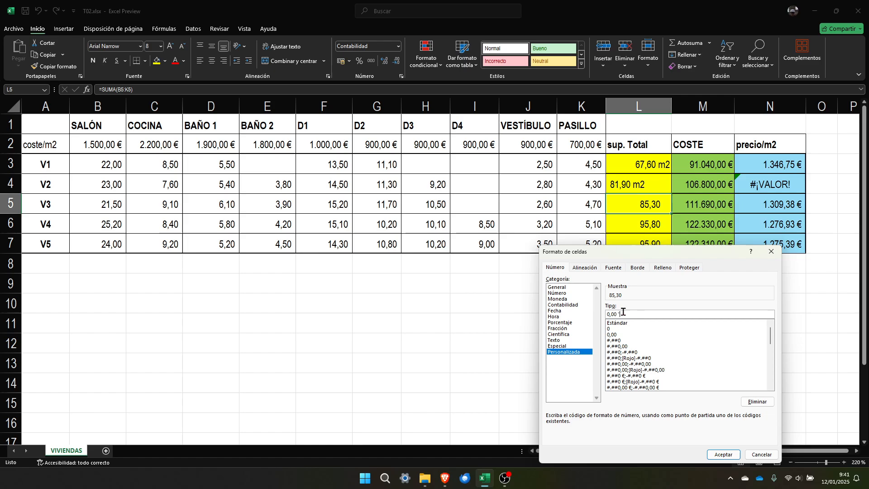
pyautogui.write('"m2')
pyautogui.click(723, 454)
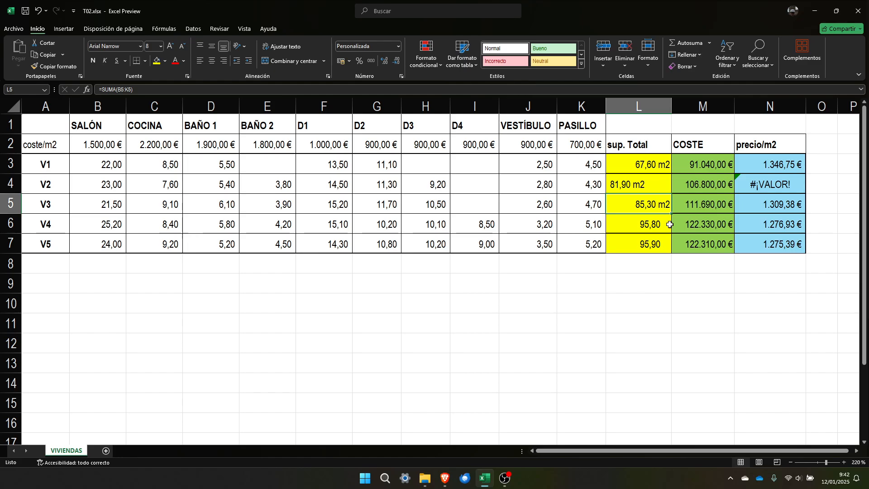
pyautogui.moveTo(671, 213); pyautogui.dragTo(668, 248)
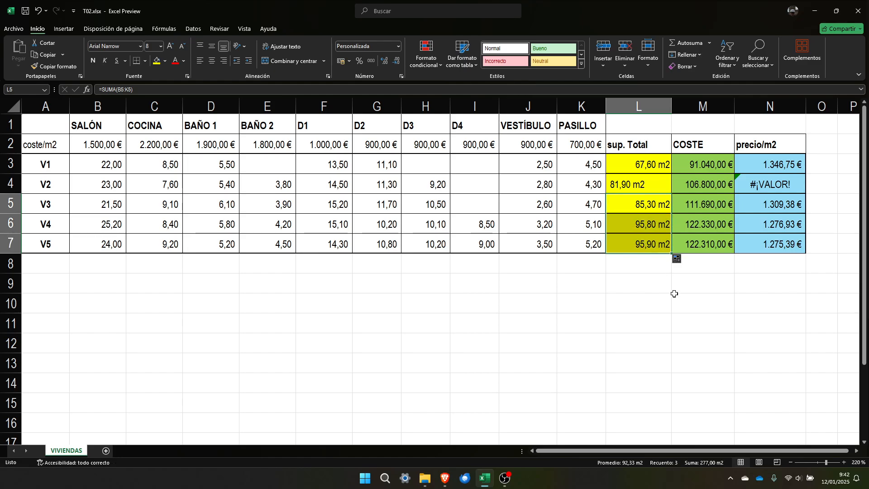
# Copy the formatted sum formula from L5 into L4 to replace the typed text, and clear the copy selection
pyautogui.click(649, 168)
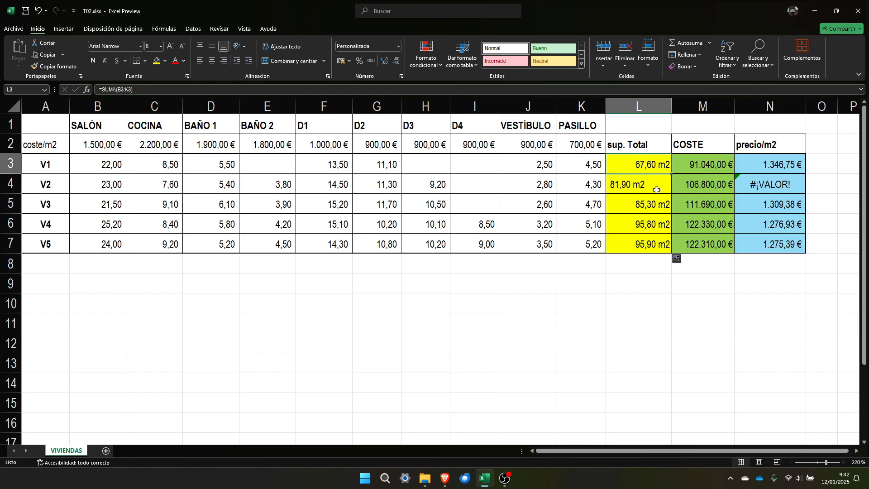
pyautogui.click(654, 203)
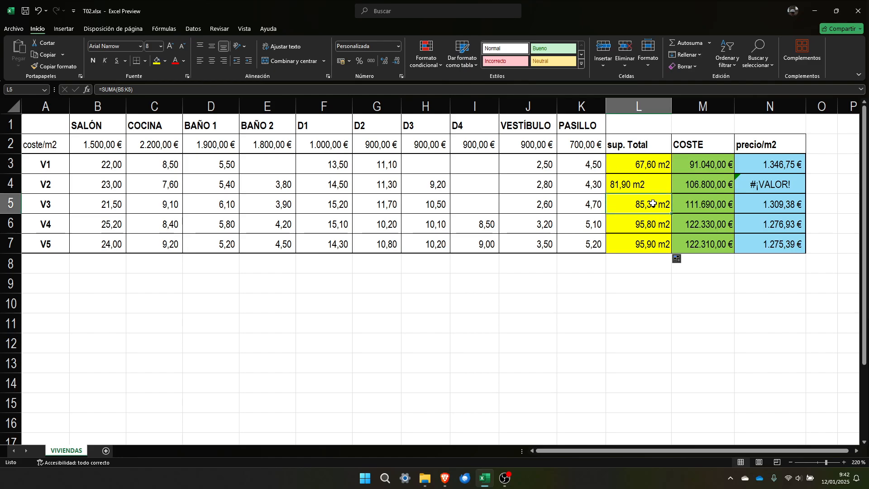
pyautogui.hotkey('ctrl', 'c')
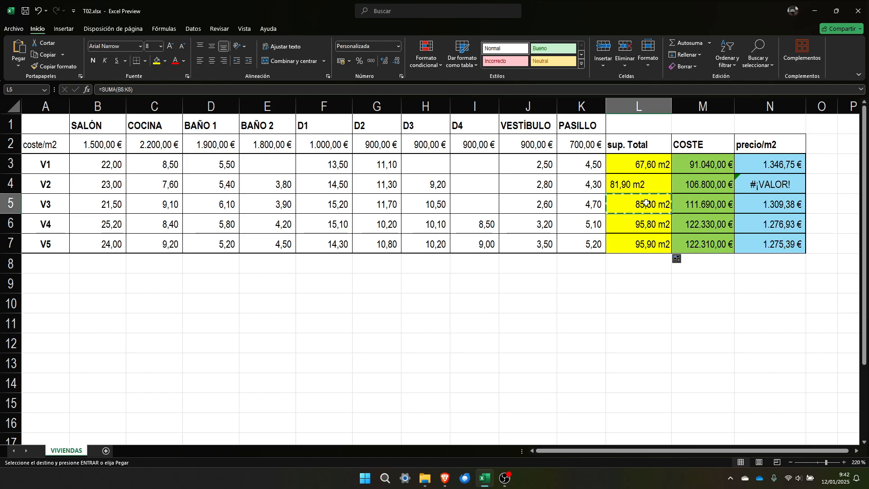
pyautogui.click(640, 184)
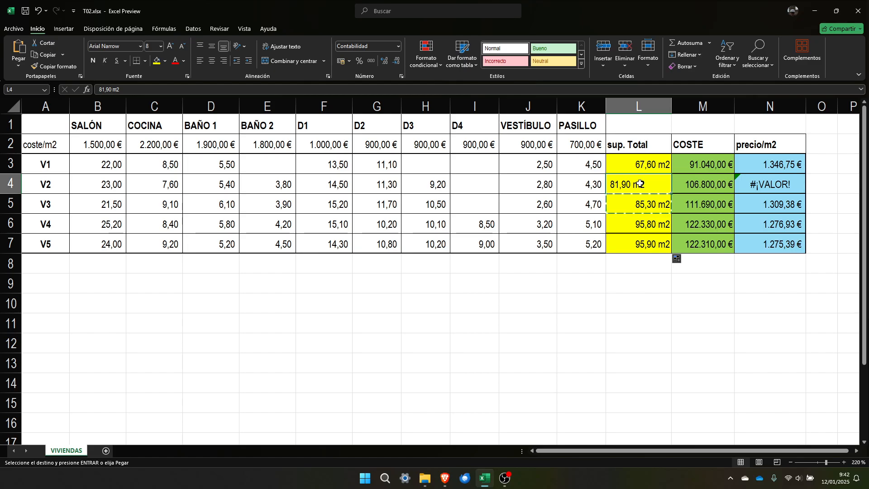
pyautogui.hotkey('ctrl', 'v')
pyautogui.click(633, 296)
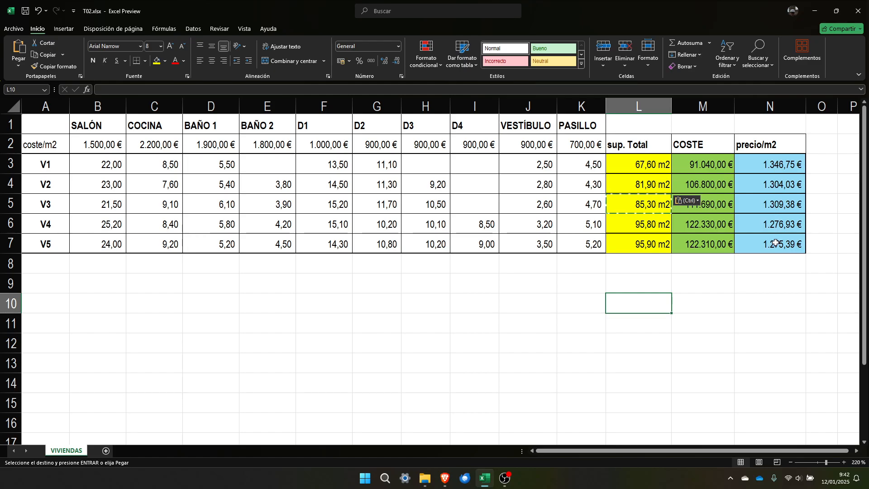
pyautogui.press('Escape')
# Give V1's price per square metre in N3 a custom number format of 0,00 "€/m2"
pyautogui.click(781, 164)
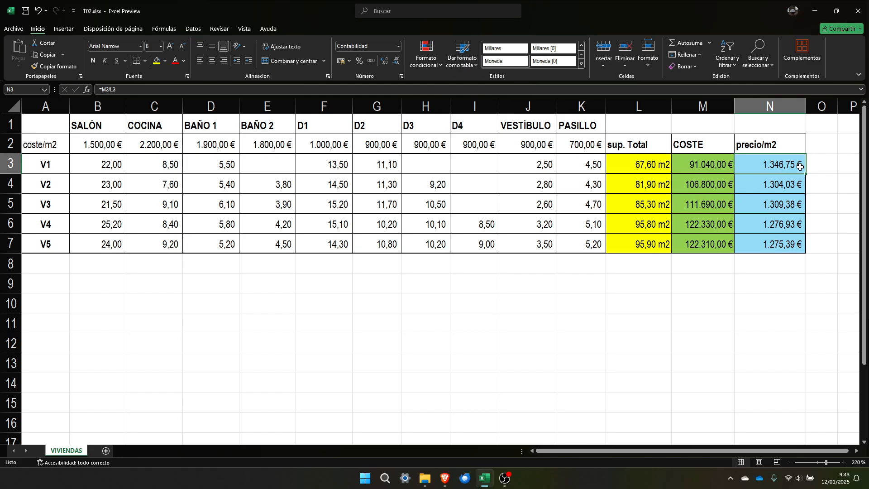
pyautogui.rightClick(776, 164)
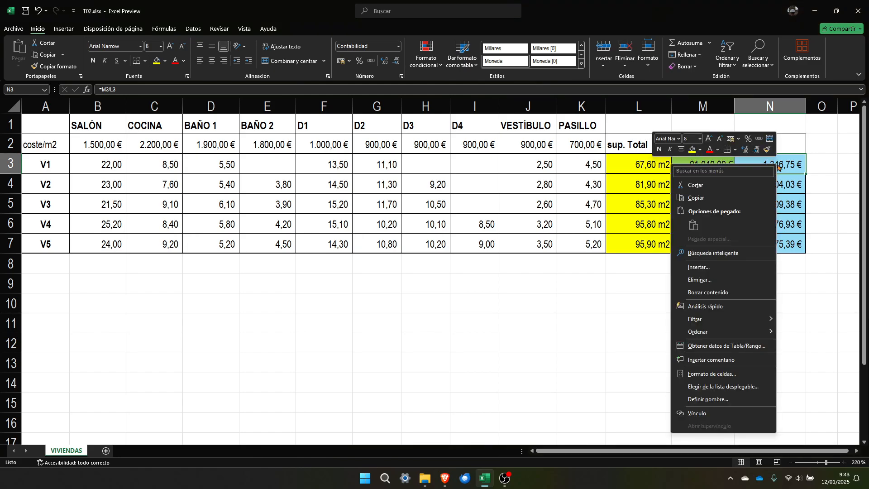
pyautogui.click(711, 374)
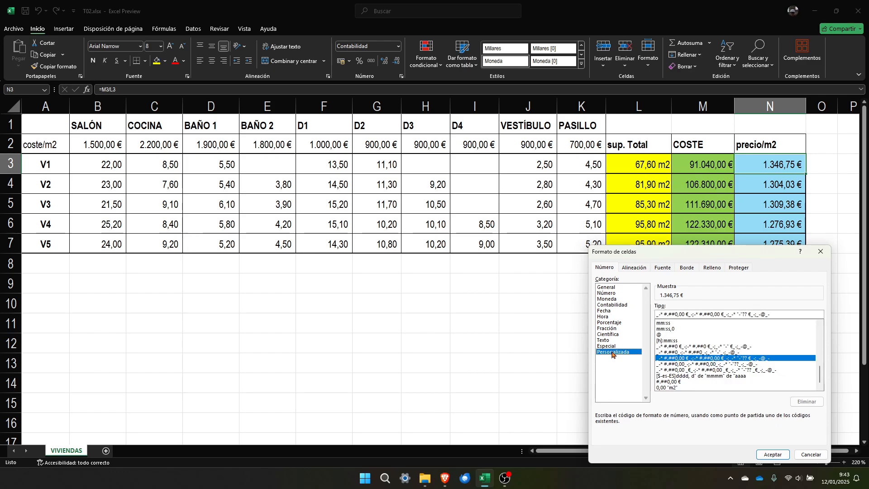
pyautogui.moveTo(821, 381); pyautogui.dragTo(821, 332)
pyautogui.click(662, 335)
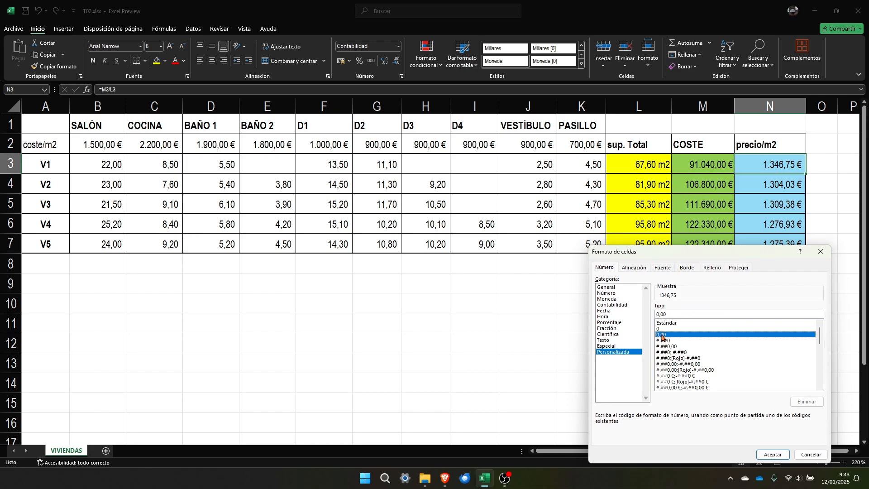
pyautogui.click(677, 312)
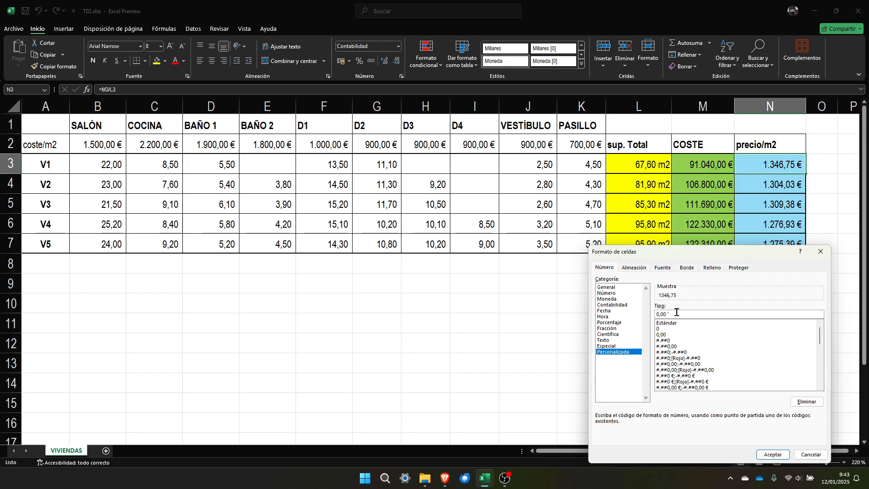
pyautogui.write('"€/m2"')
pyautogui.click(774, 455)
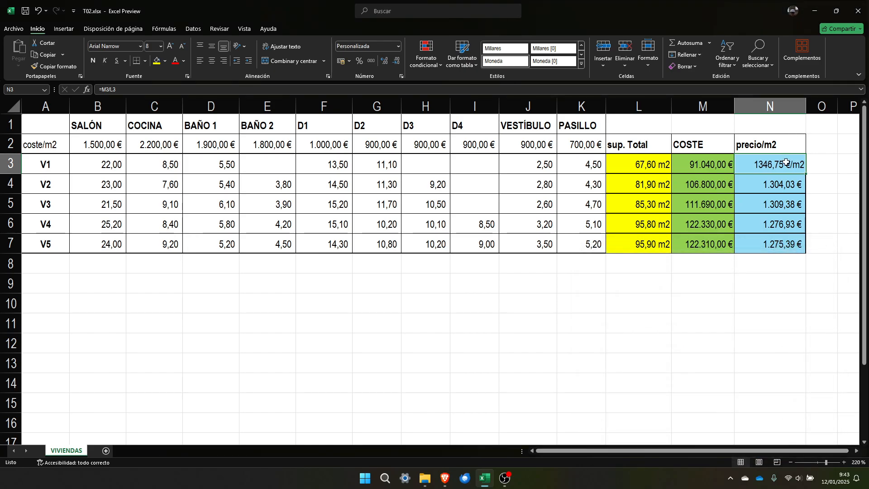
# Copy only the format of N3 onto the prices in N4 to N7
pyautogui.moveTo(805, 174)
pyautogui.mouseDown()
pyautogui.moveTo(802, 245)
pyautogui.moveTo(790, 168)
pyautogui.mouseUp()
pyautogui.click(58, 67)
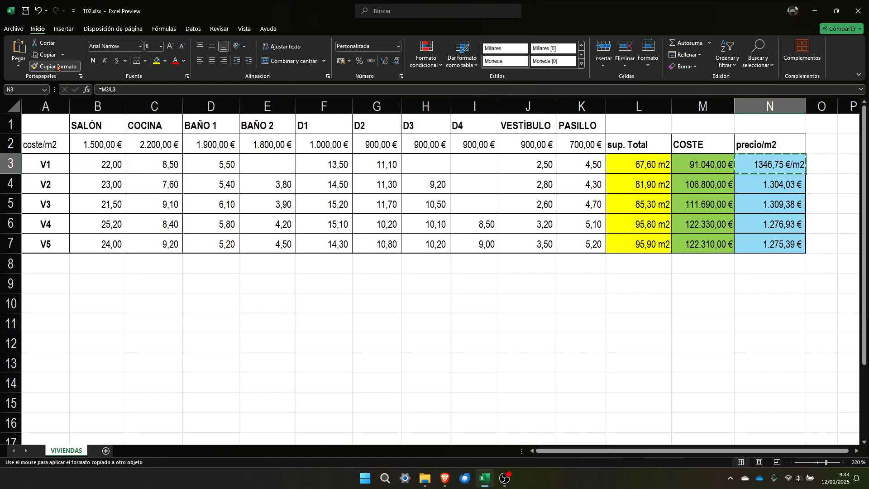
pyautogui.moveTo(781, 185); pyautogui.dragTo(773, 241)
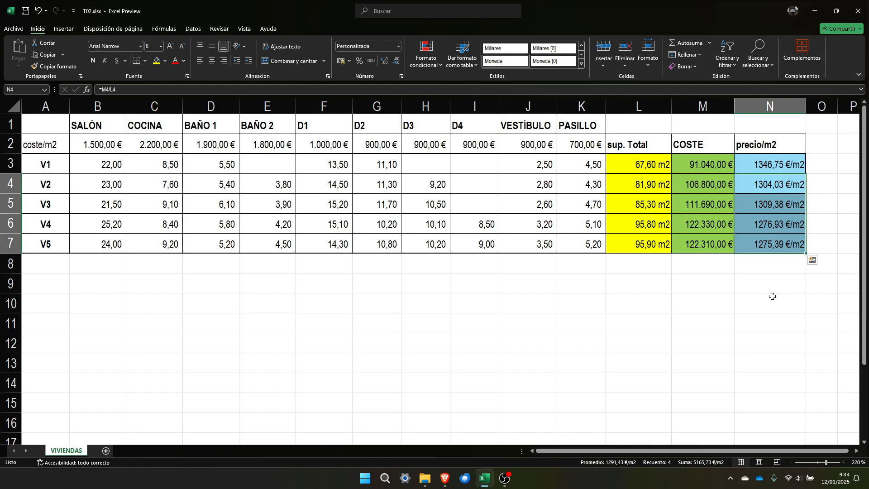
pyautogui.click(771, 268)
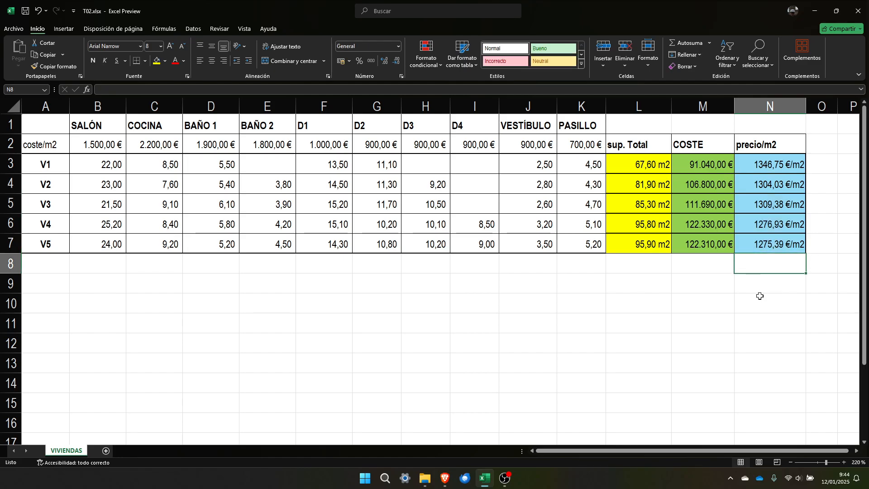